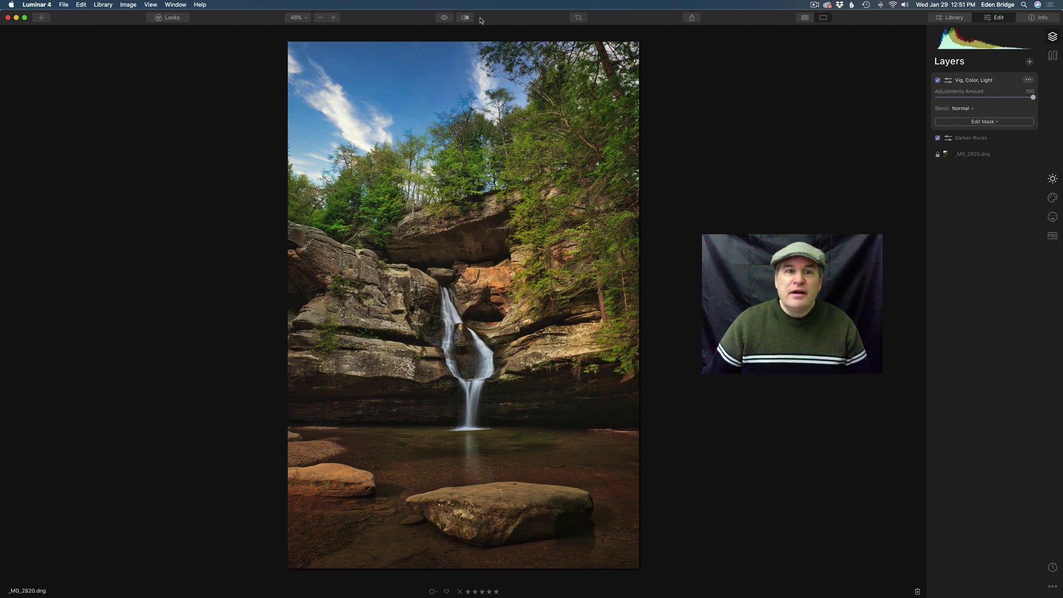
click(445, 18)
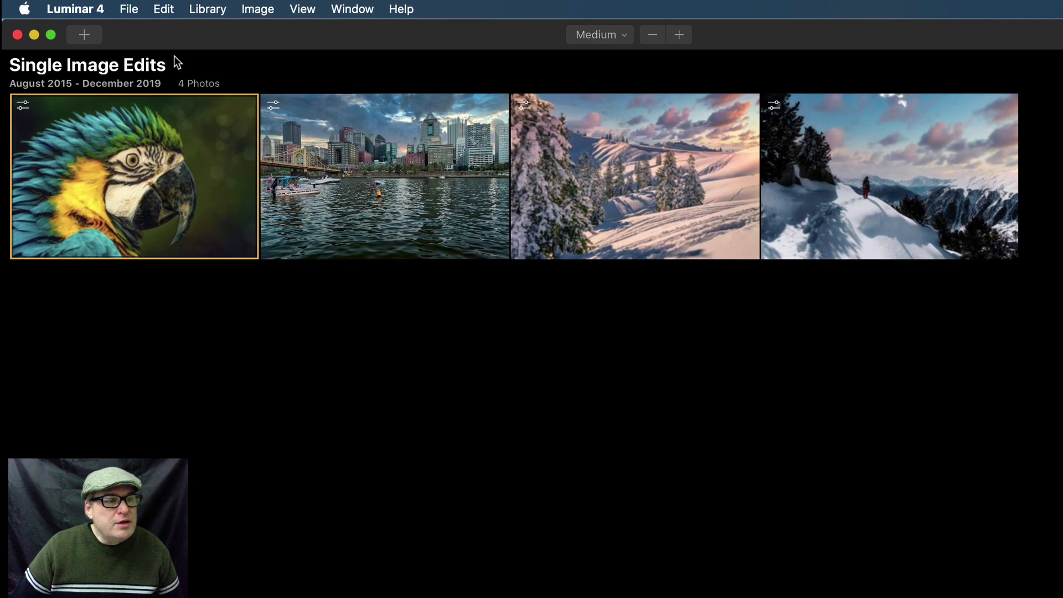
Open _MG_2820.dng from the Desktop for editing as a single image
click(84, 35)
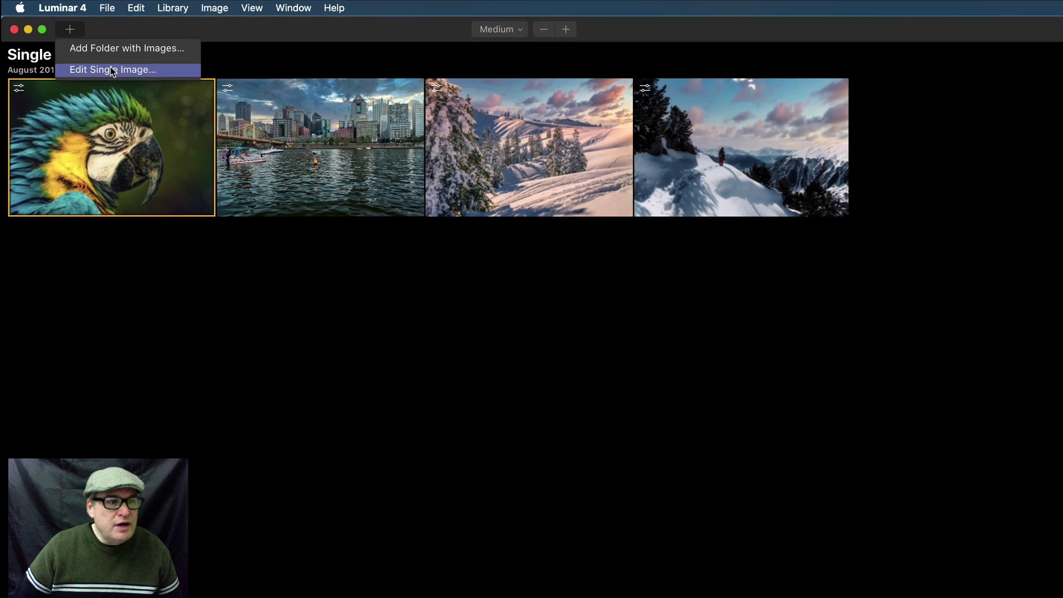
click(133, 84)
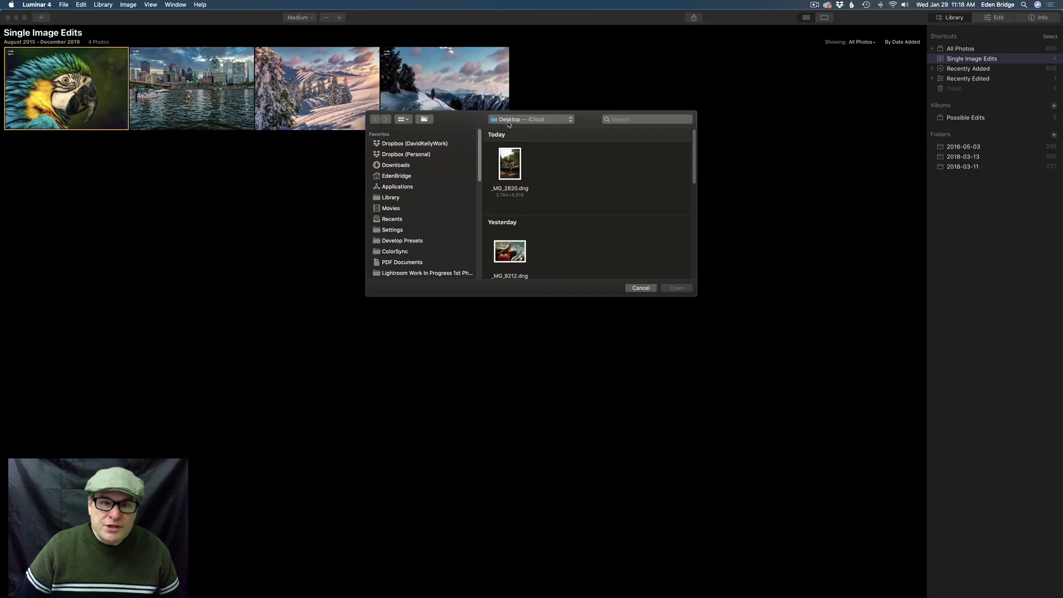
double_click(512, 164)
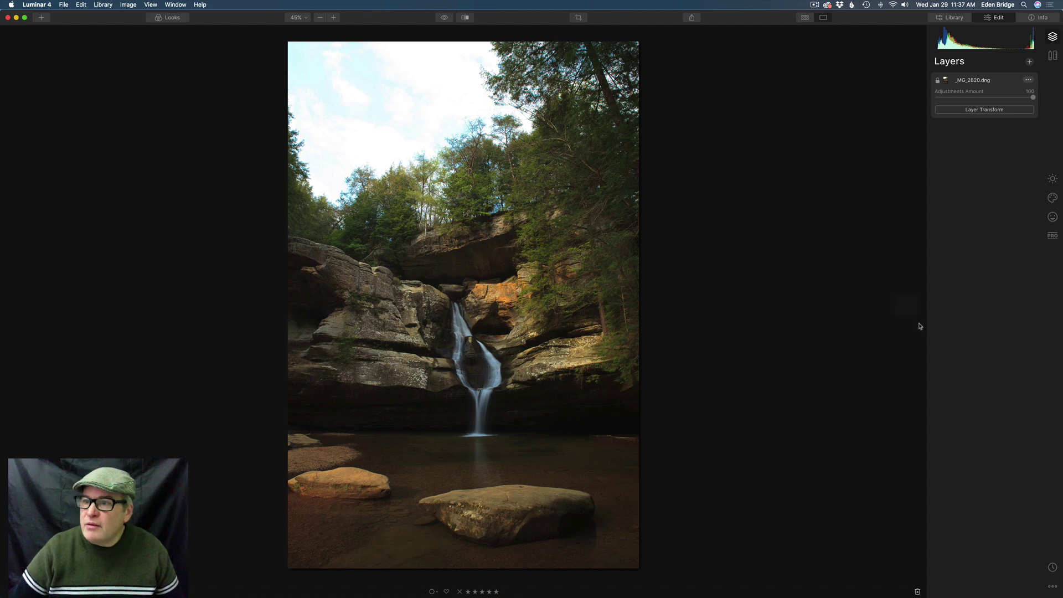
Enable Auto Distortion Corrections, Remove Chromatic Aberrations and Defringe for the photo, then return to its layers
click(1052, 56)
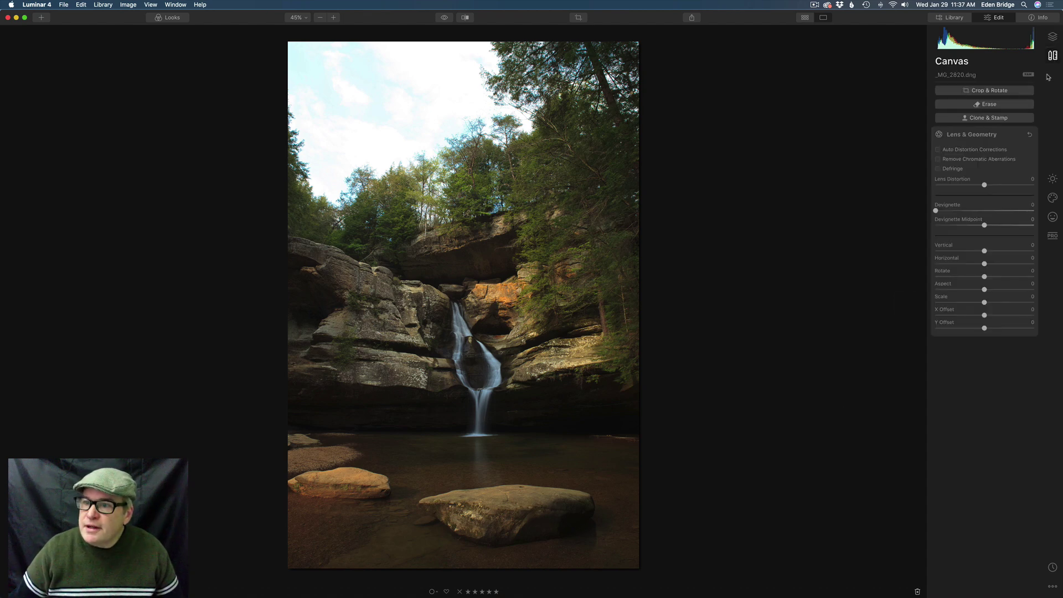
click(938, 151)
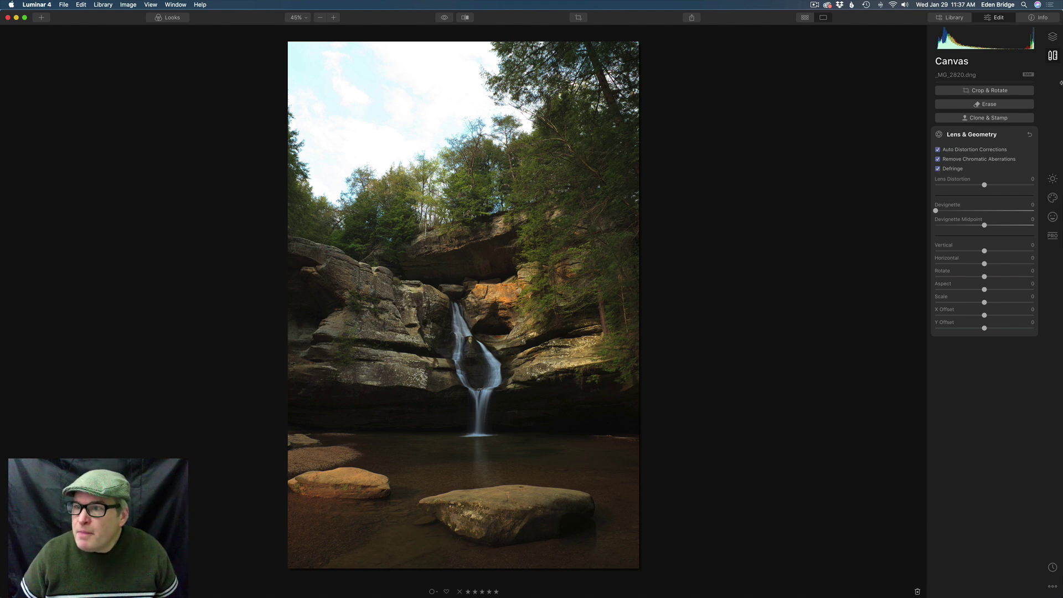
click(1052, 36)
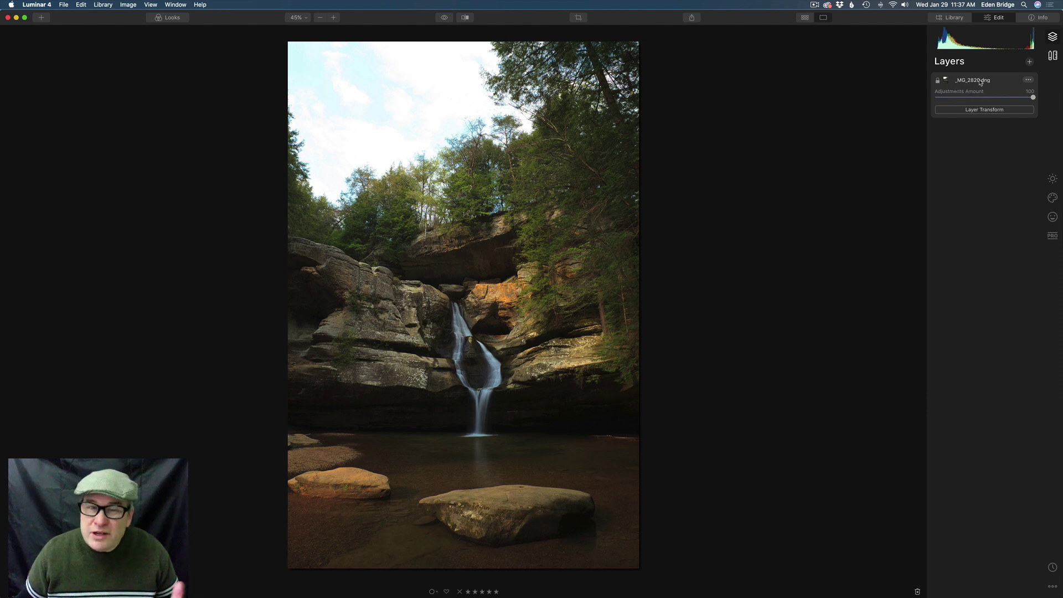
Set the Light white balance by sampling a neutral point on the waterfall, and fine-tune the temperature to 5773
click(1053, 179)
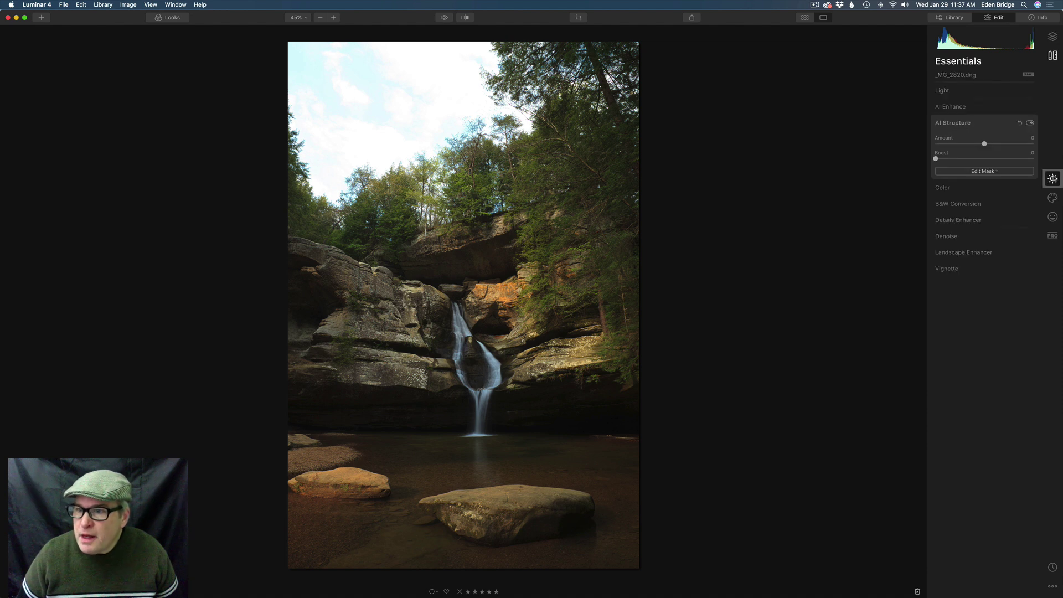
click(977, 95)
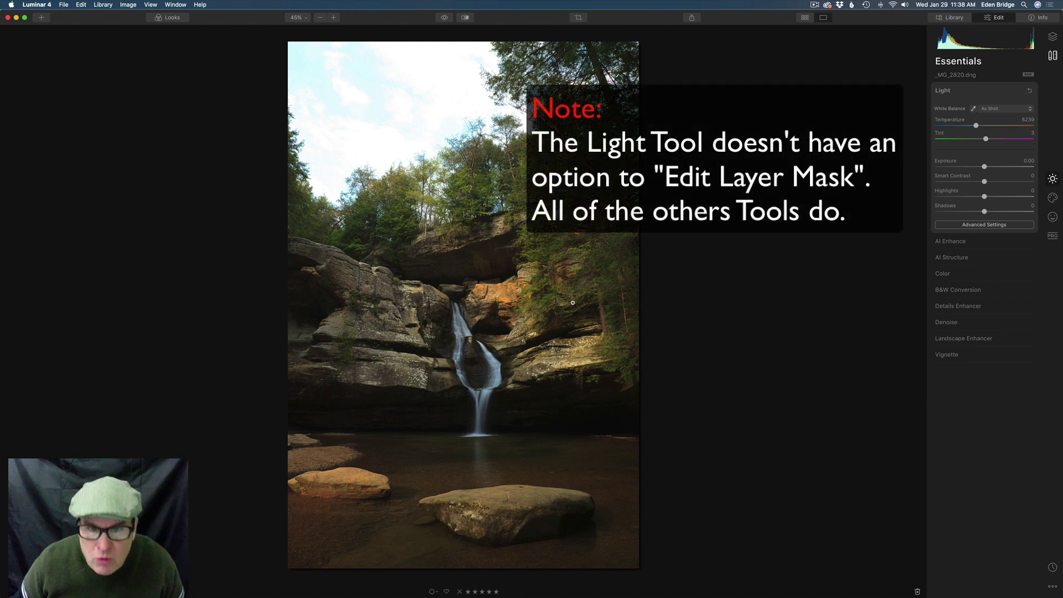
click(974, 109)
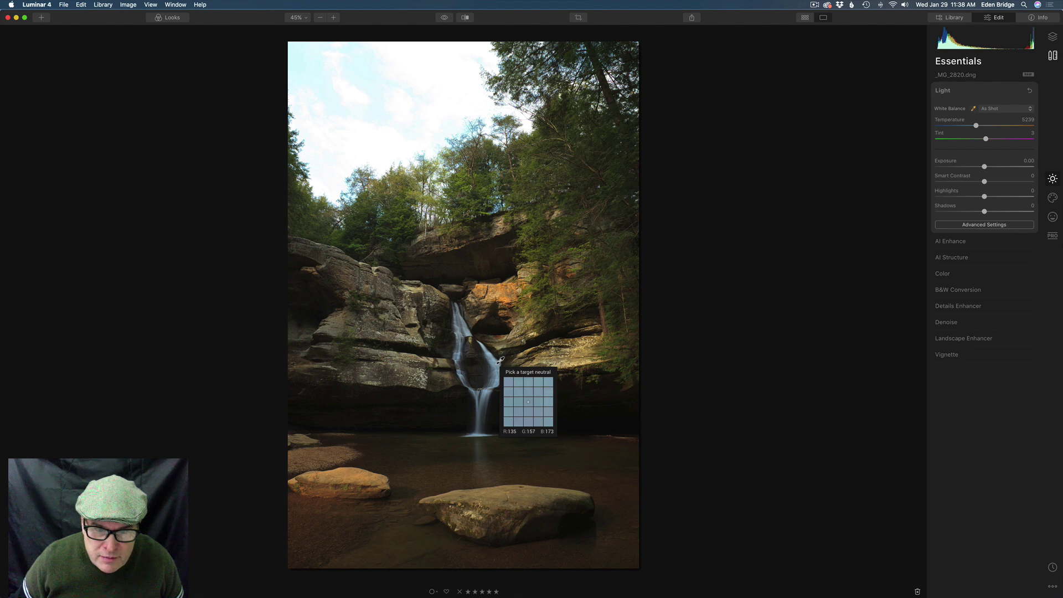
click(501, 360)
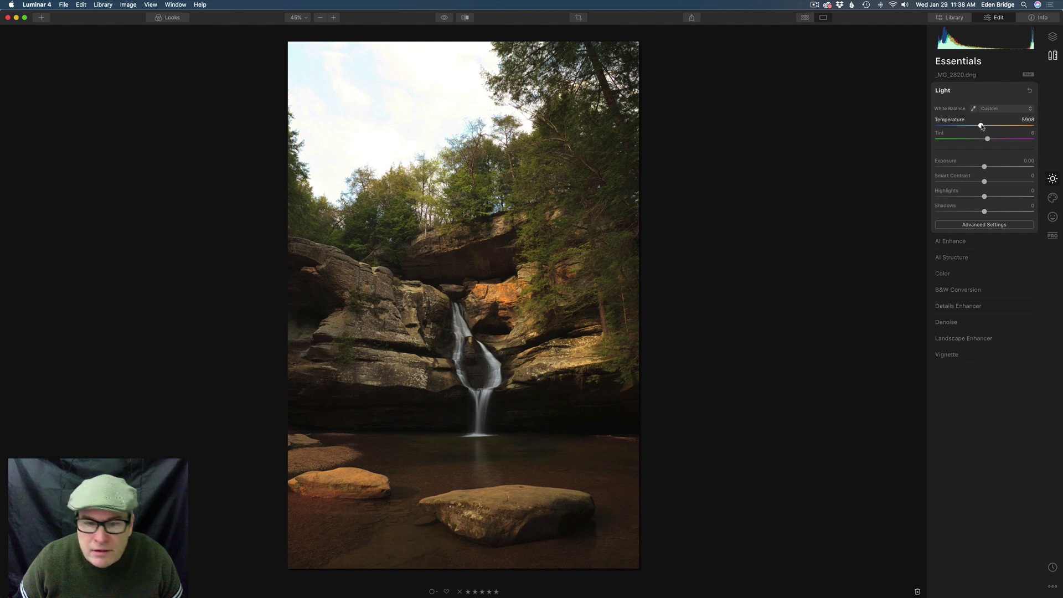
drag(982, 127, 980, 128)
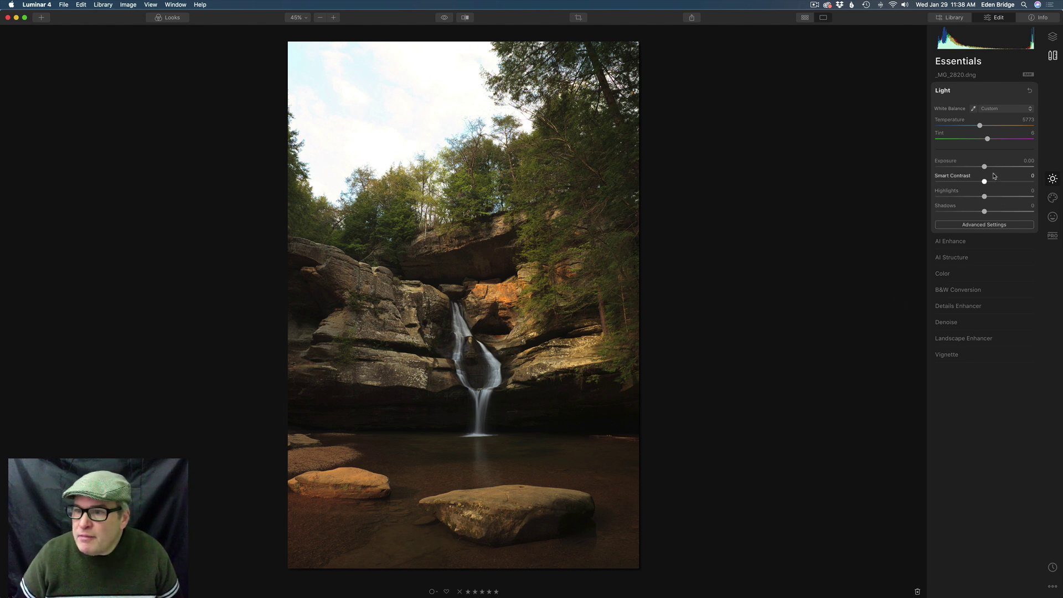
Adjust the photo's light with Exposure 0.49, Smart Contrast 16, Highlights -10 and Shadows 21
drag(984, 167, 989, 167)
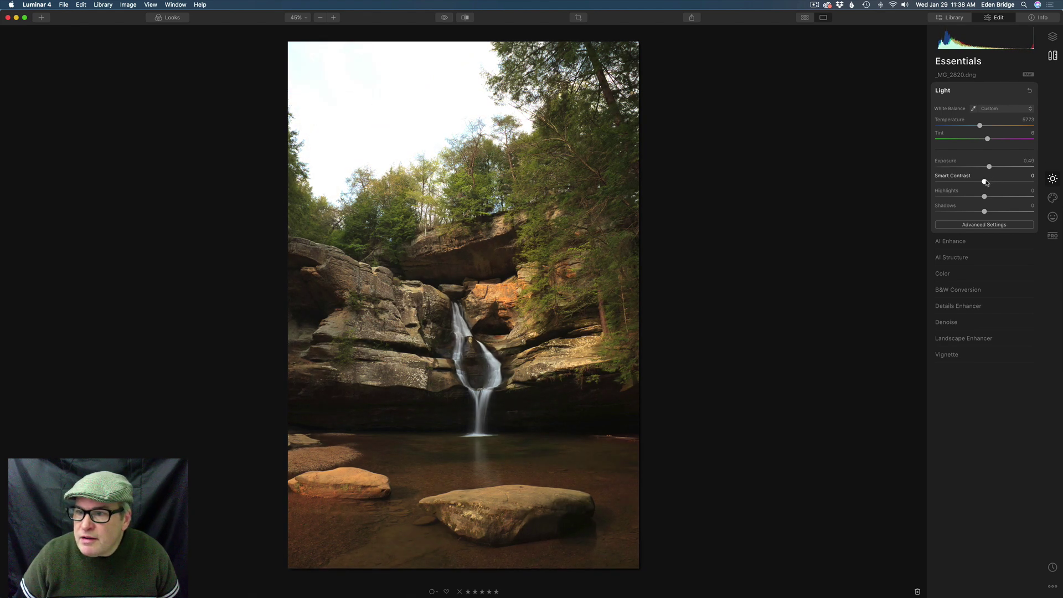
drag(984, 183, 993, 184)
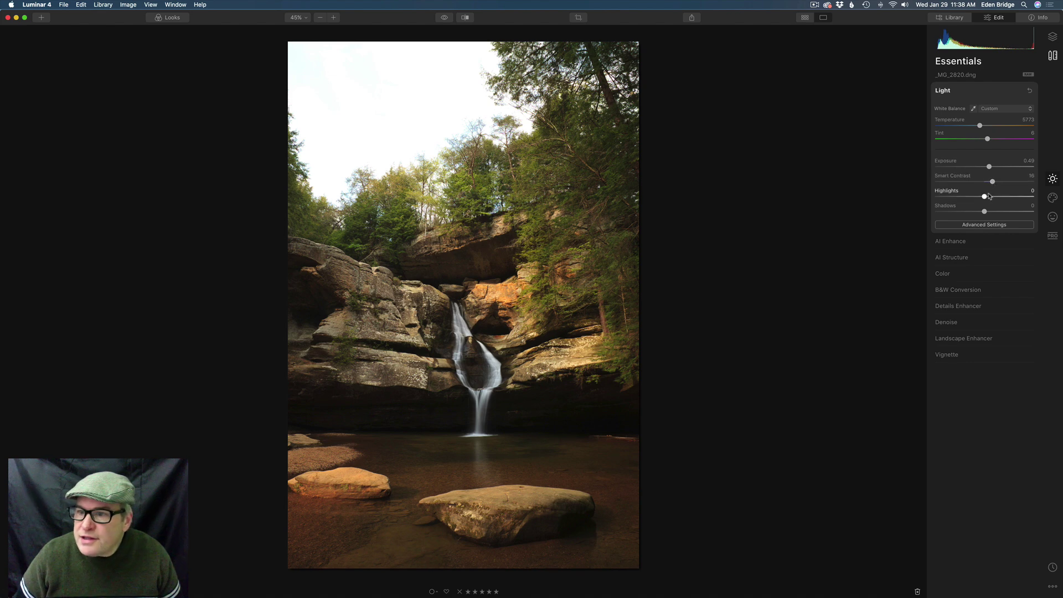
drag(985, 198, 980, 197)
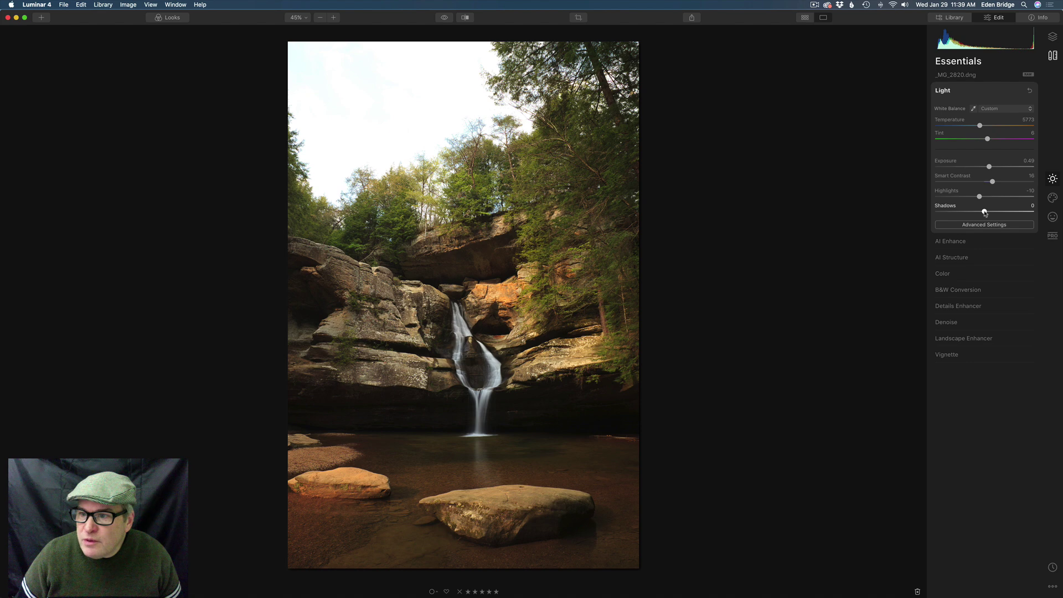
drag(984, 212, 994, 213)
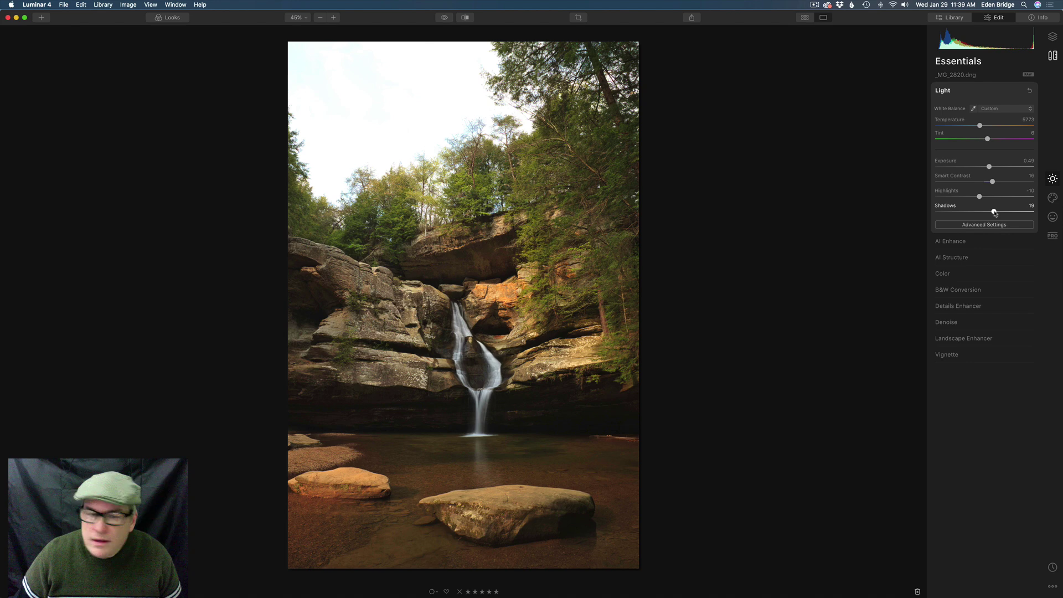
drag(995, 213, 995, 213)
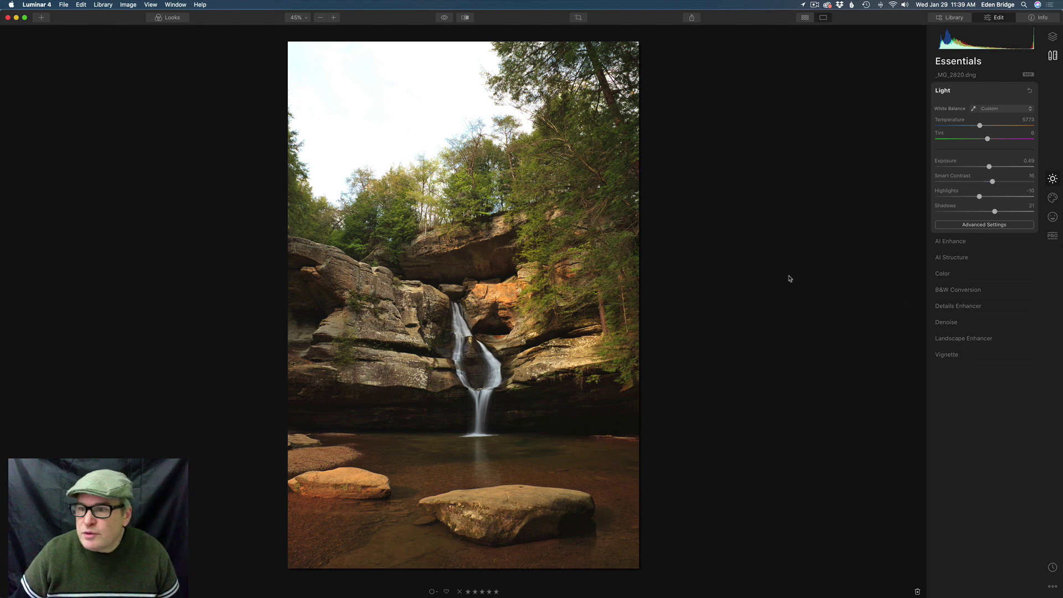
Set AI Accent to 27 in AI Enhance and the AI Structure amount to 33
click(985, 242)
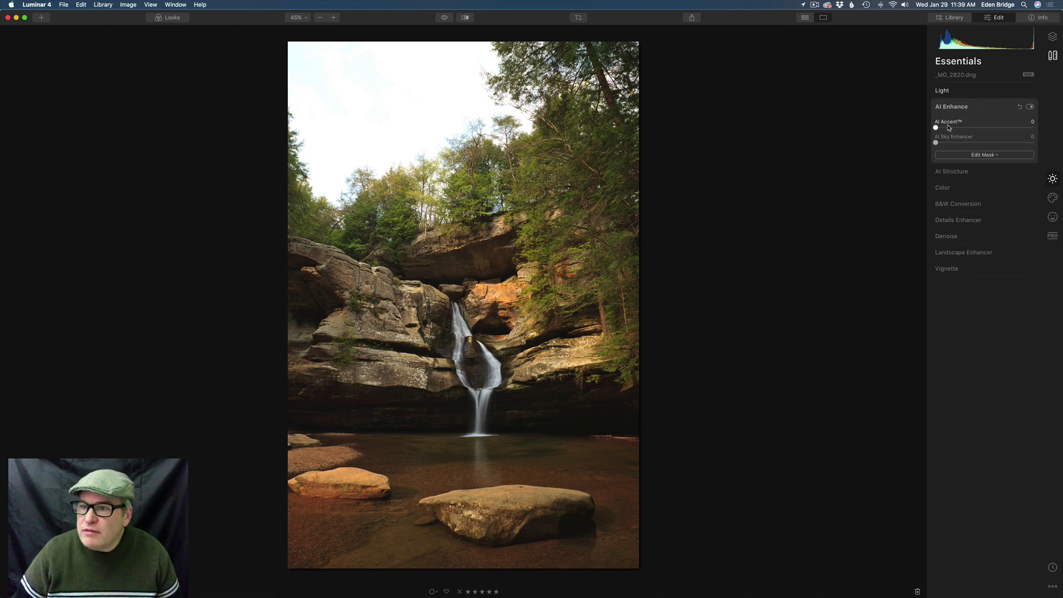
drag(936, 128, 965, 132)
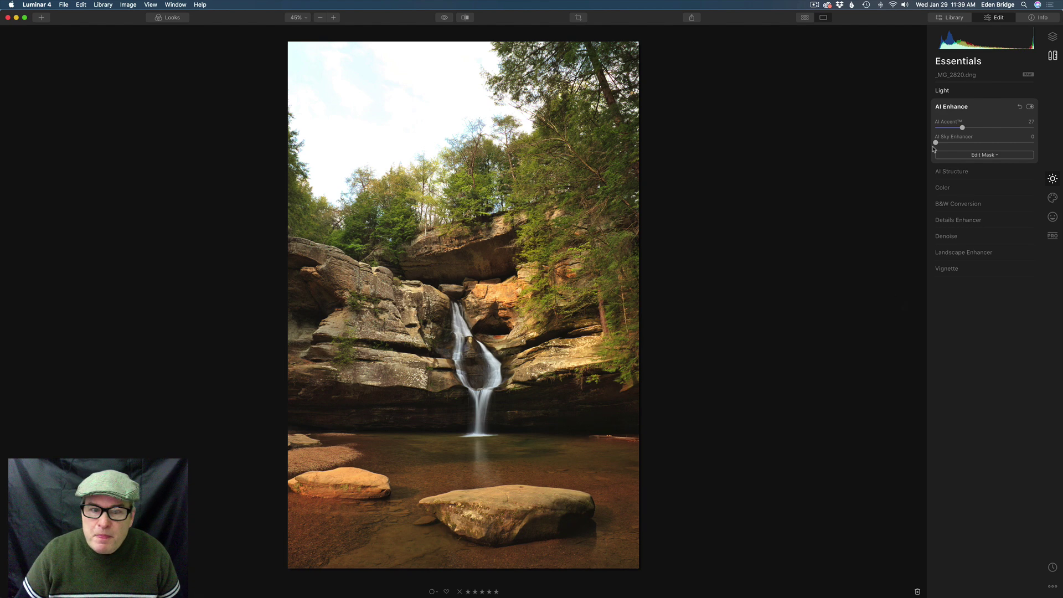
click(968, 172)
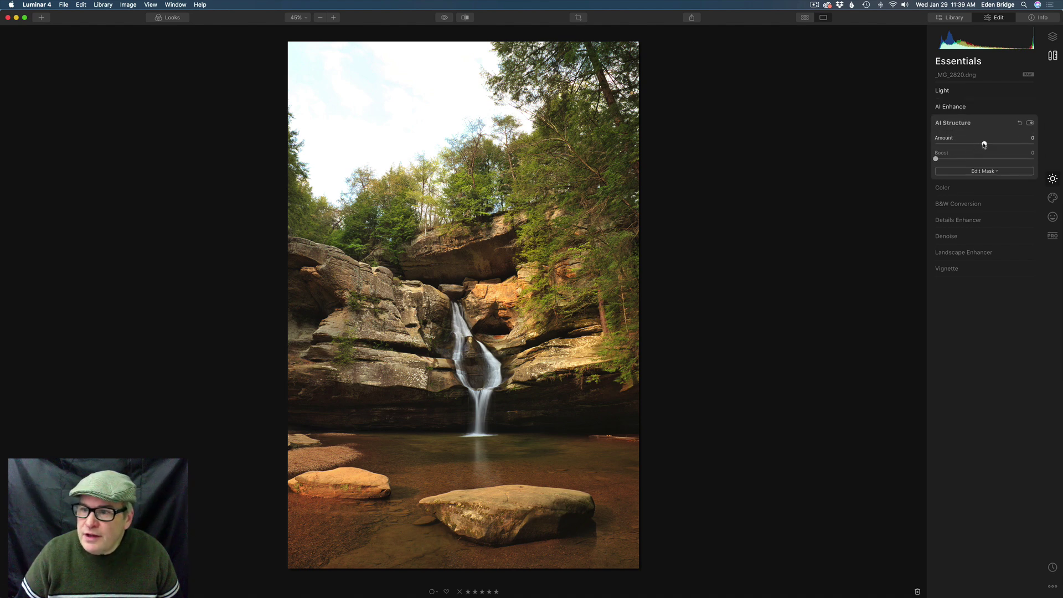
drag(985, 145, 1003, 148)
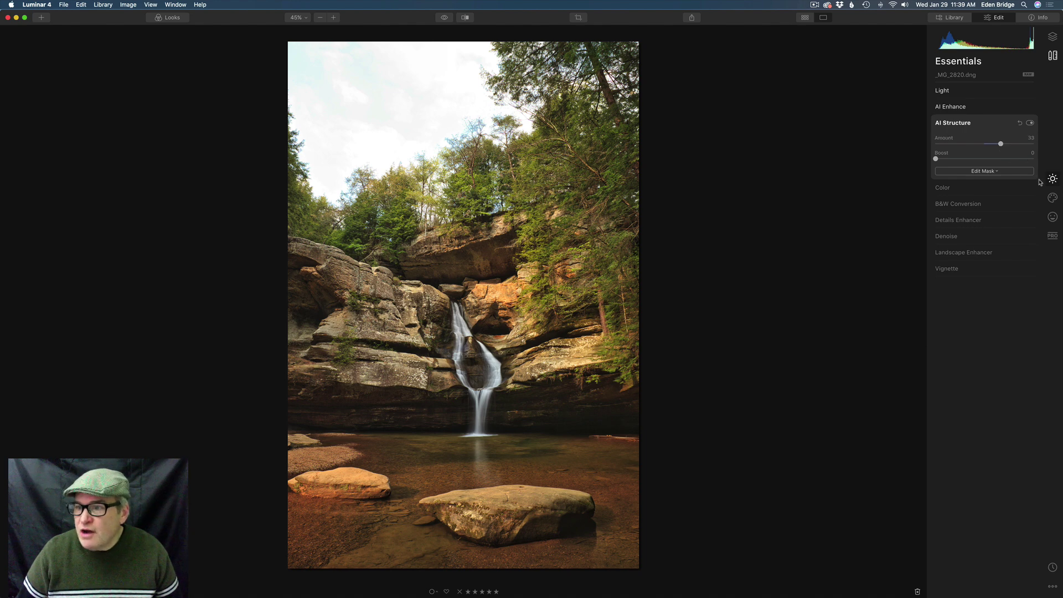
Replace the washed-out sky with Blue Sky 6 using AI Sky Replacement
click(1053, 198)
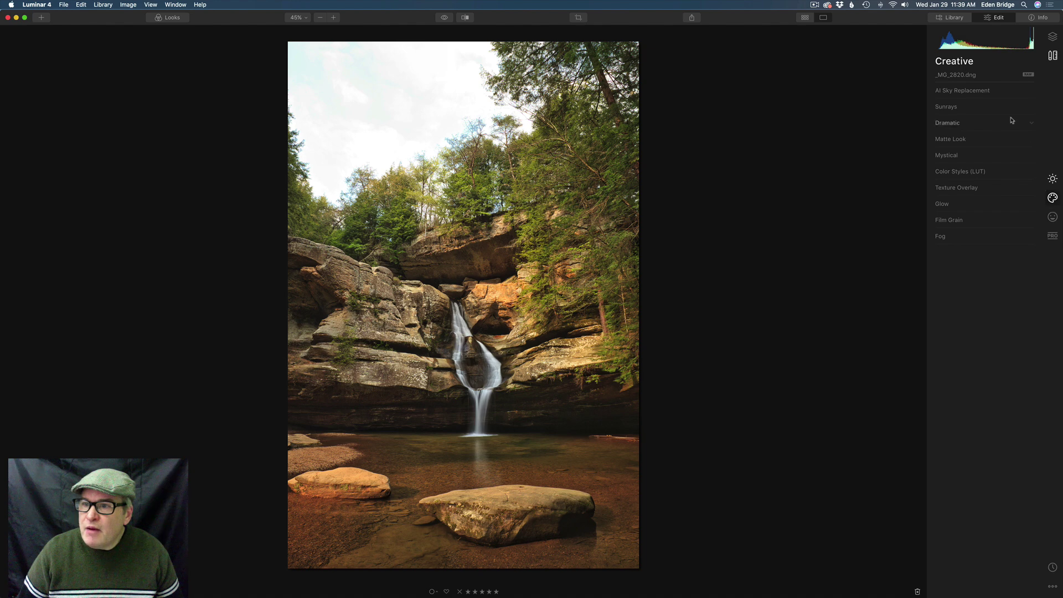
click(982, 91)
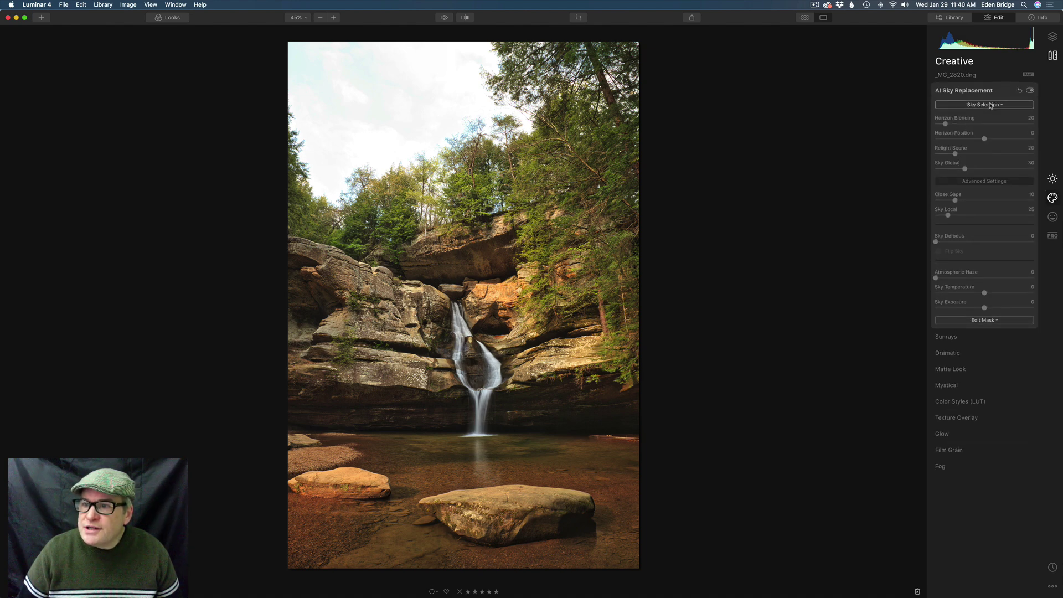
click(990, 106)
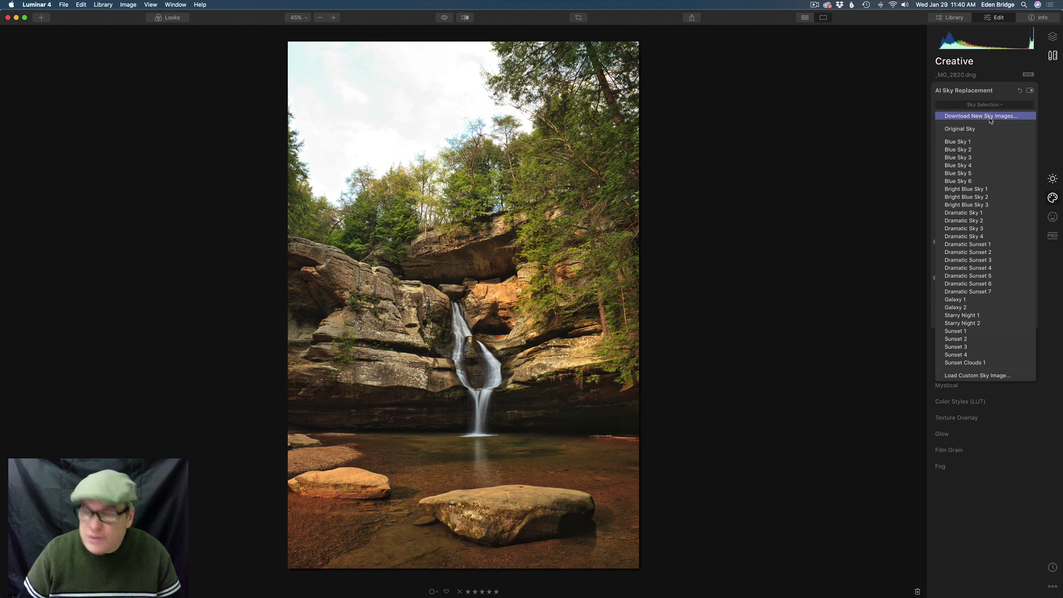
click(980, 181)
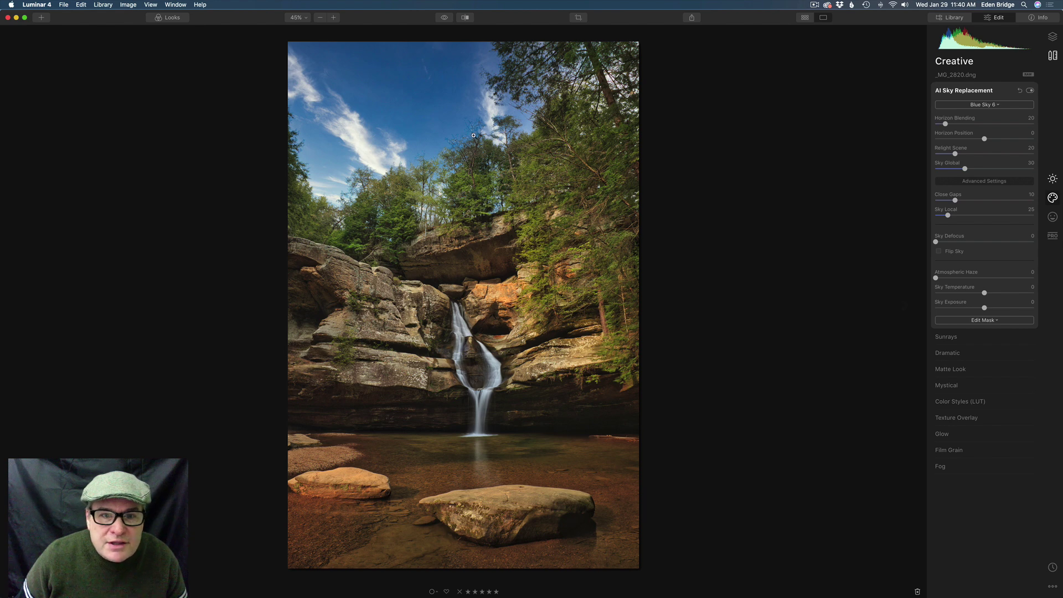
Set Sky Global to 73 to blend the new sky around the trees, and try Flip Sky but leave it off
click(494, 139)
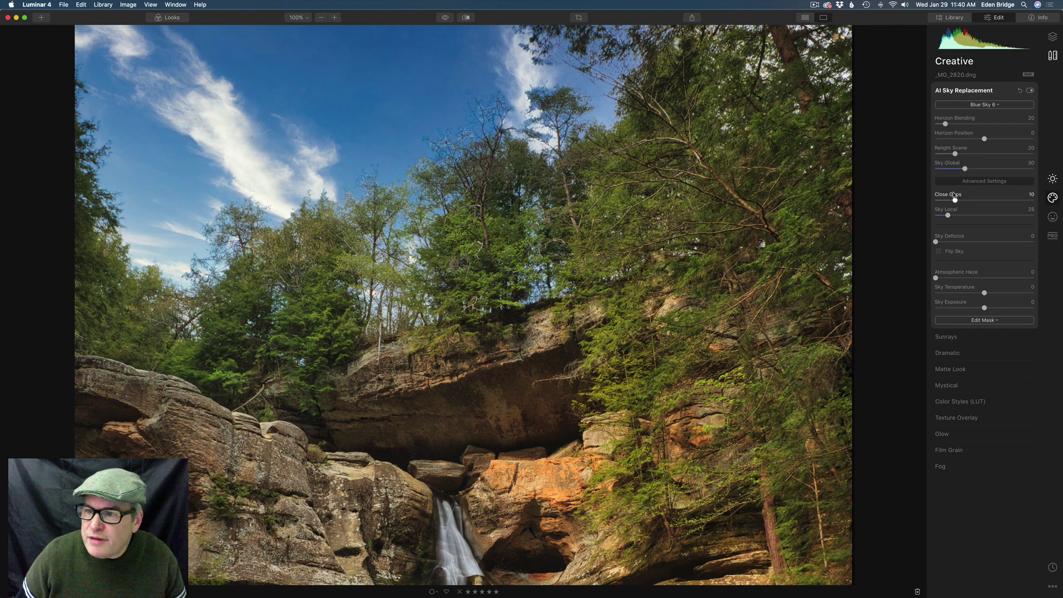
drag(964, 168, 1007, 169)
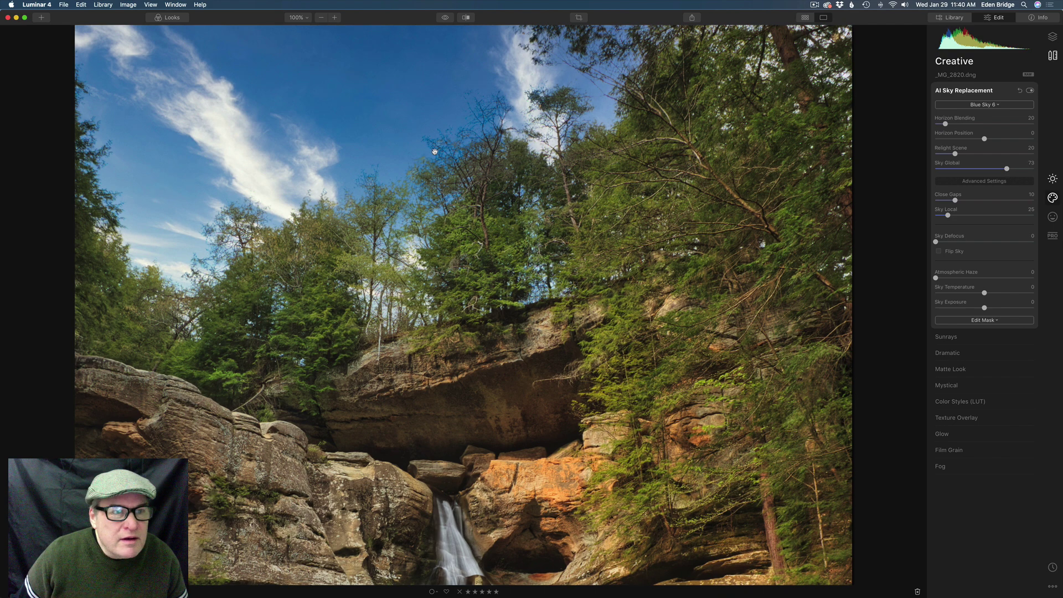
click(535, 117)
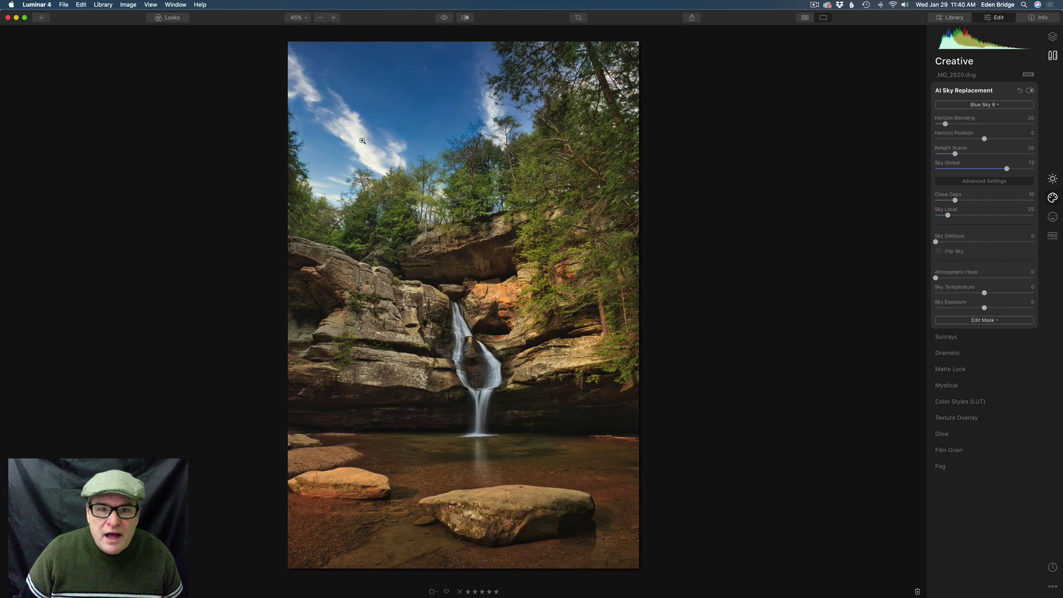
click(940, 253)
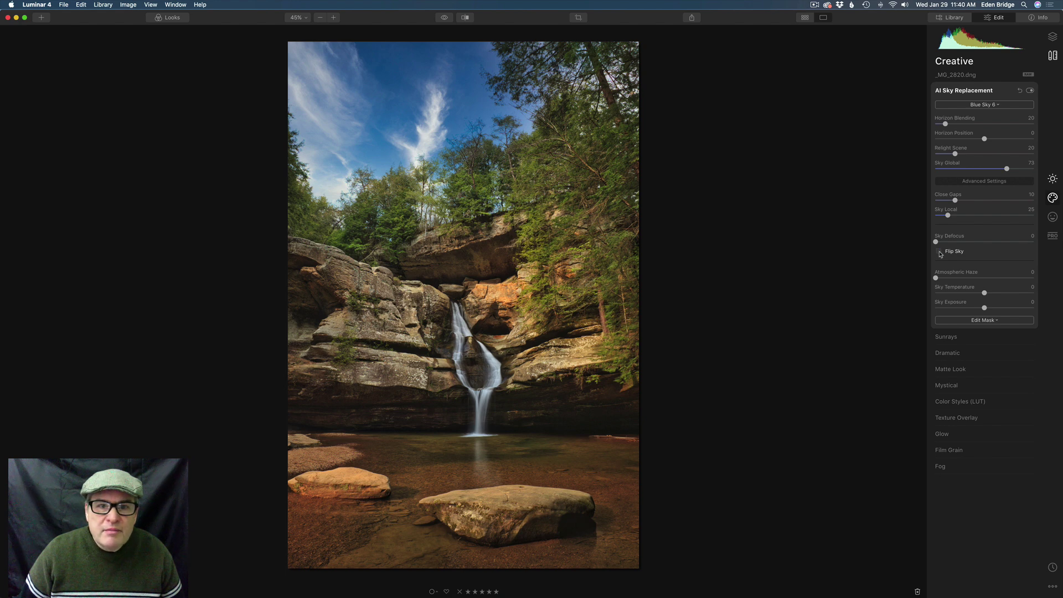
click(939, 252)
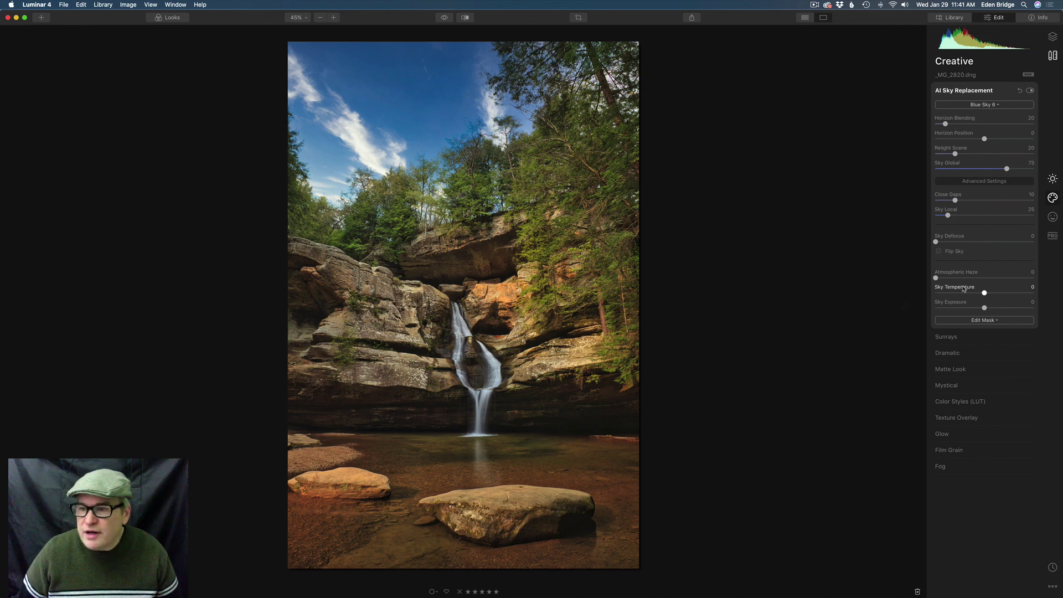
Match the new sky to the scene with Atmospheric Haze 61, Sky Temperature 3 and Relight Scene 13
drag(937, 280, 1000, 283)
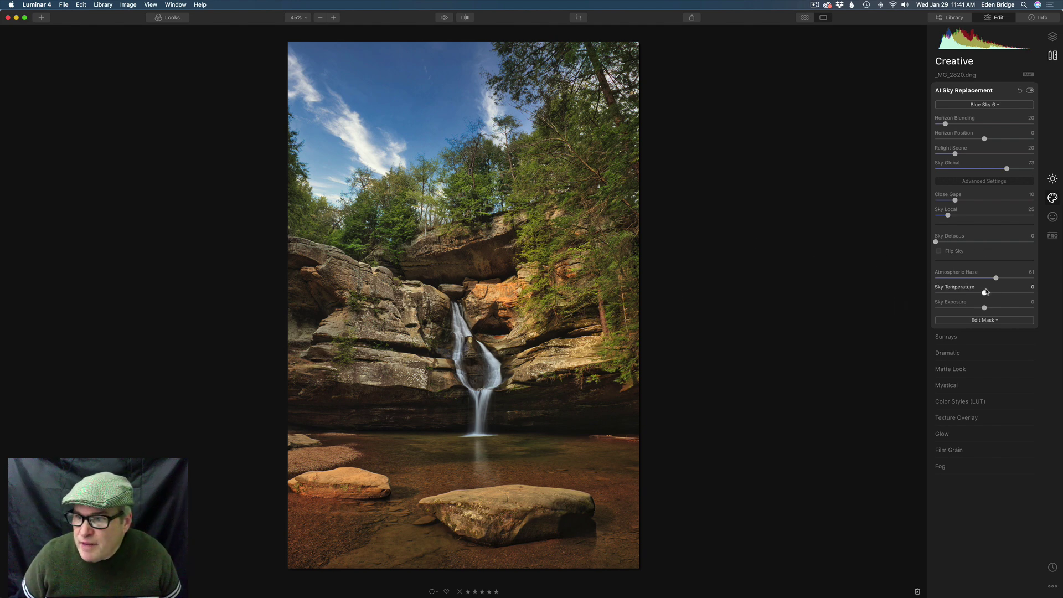
drag(984, 293, 985, 293)
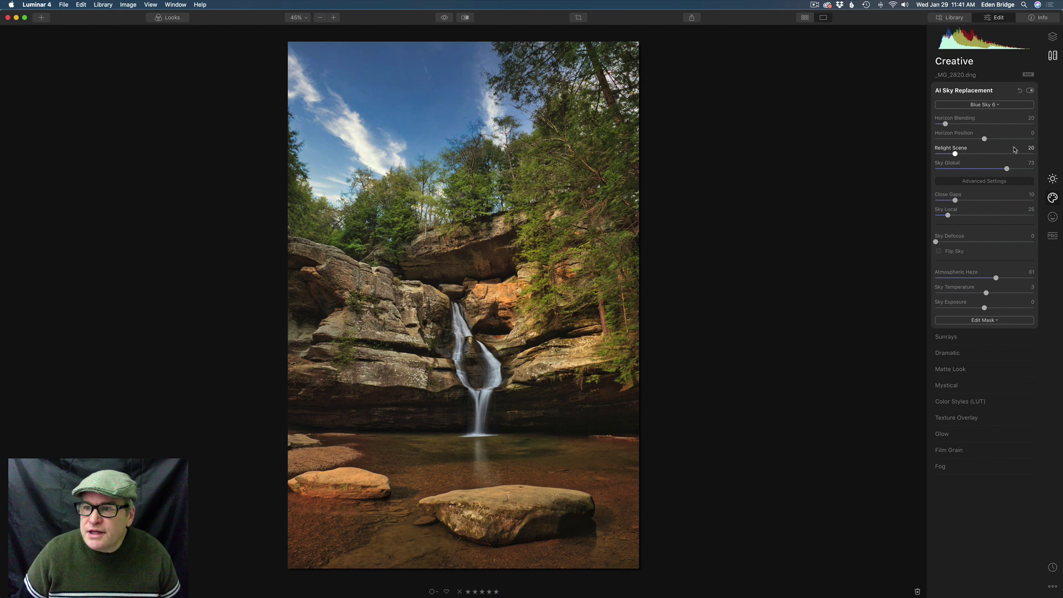
mouse_move(955, 155)
mouse_down()
mouse_move(905, 154)
mouse_move(977, 163)
mouse_move(948, 161)
mouse_up()
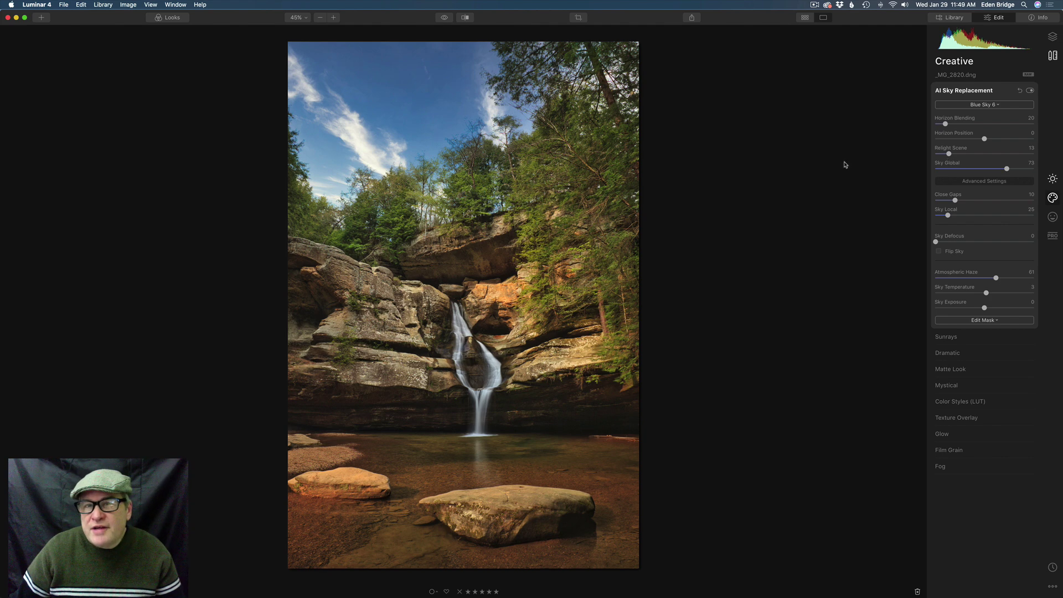
Enrich the greenery with Landscape Enhancer in Essentials, using Foliage Enhancer 30 and Foliage Hue 6
click(1052, 180)
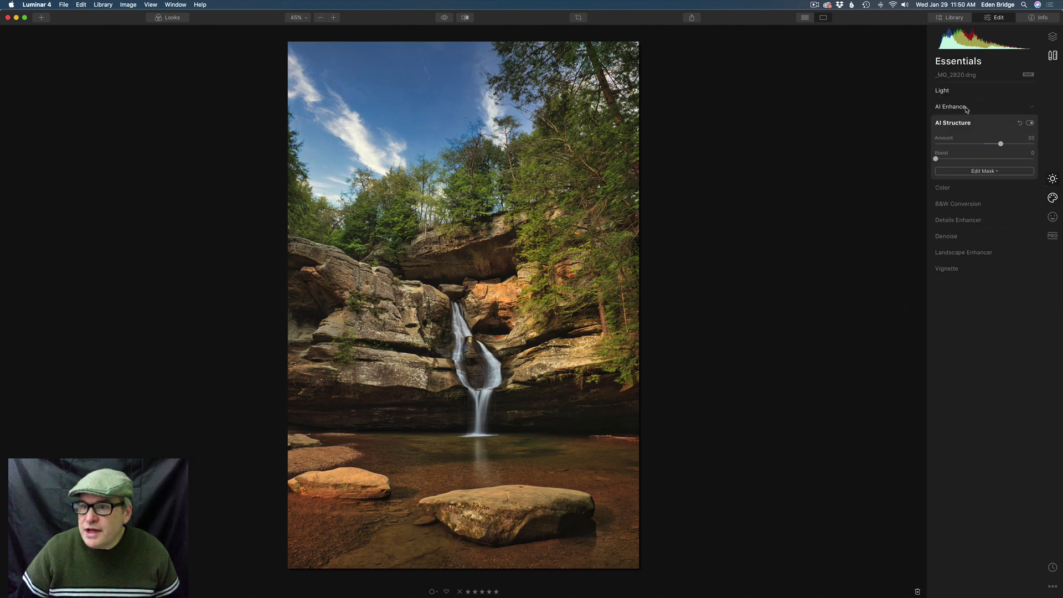
click(955, 188)
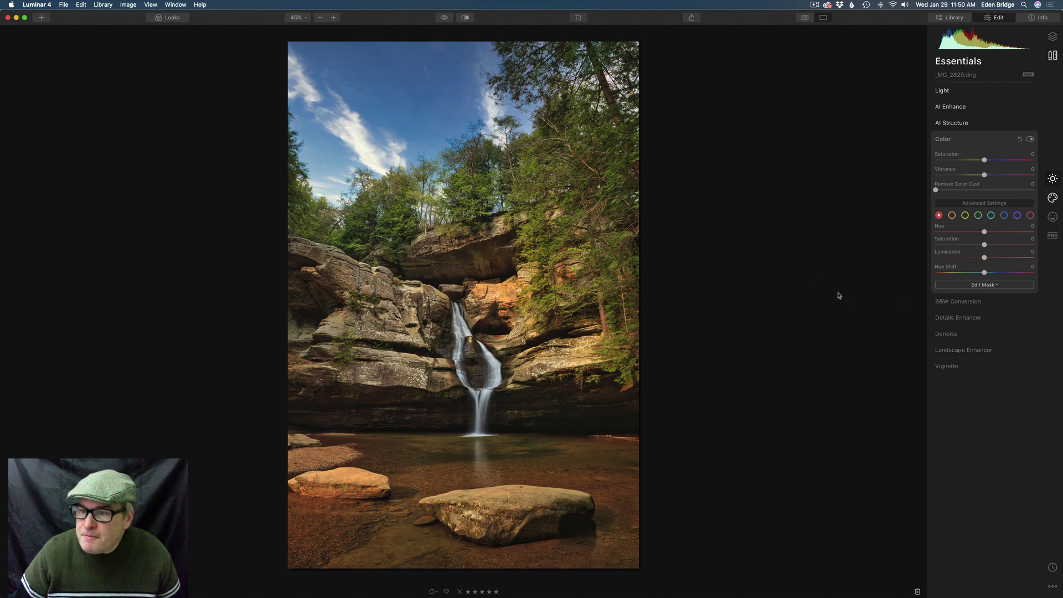
click(992, 351)
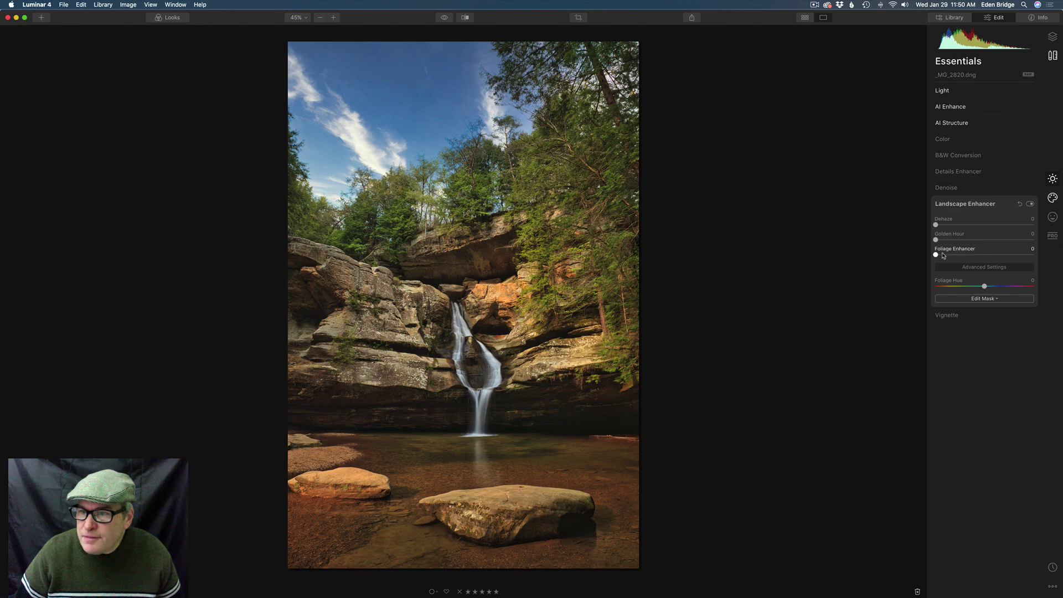
drag(936, 255, 963, 258)
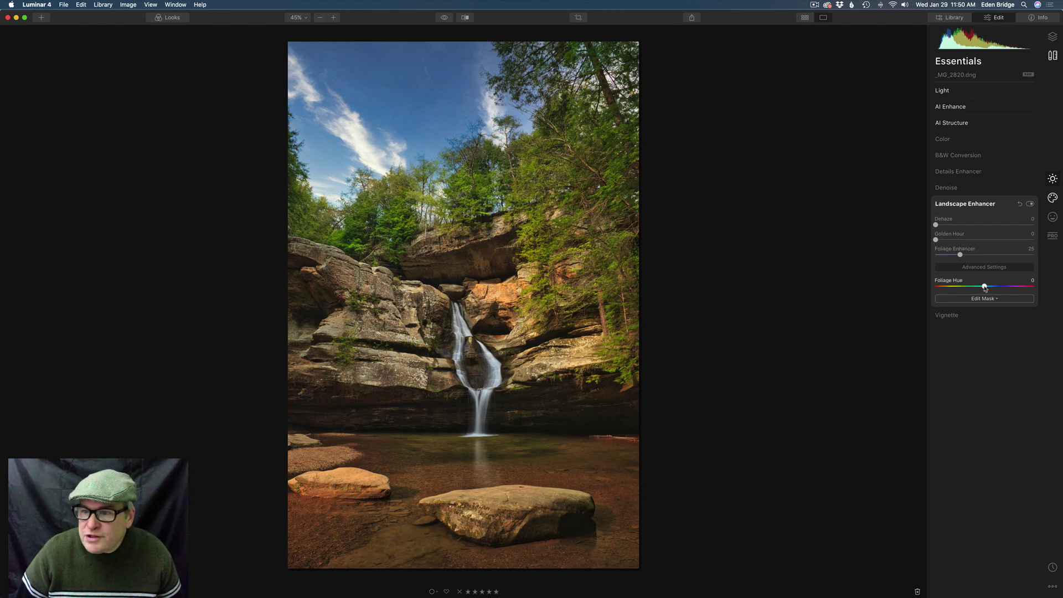
drag(989, 287, 989, 288)
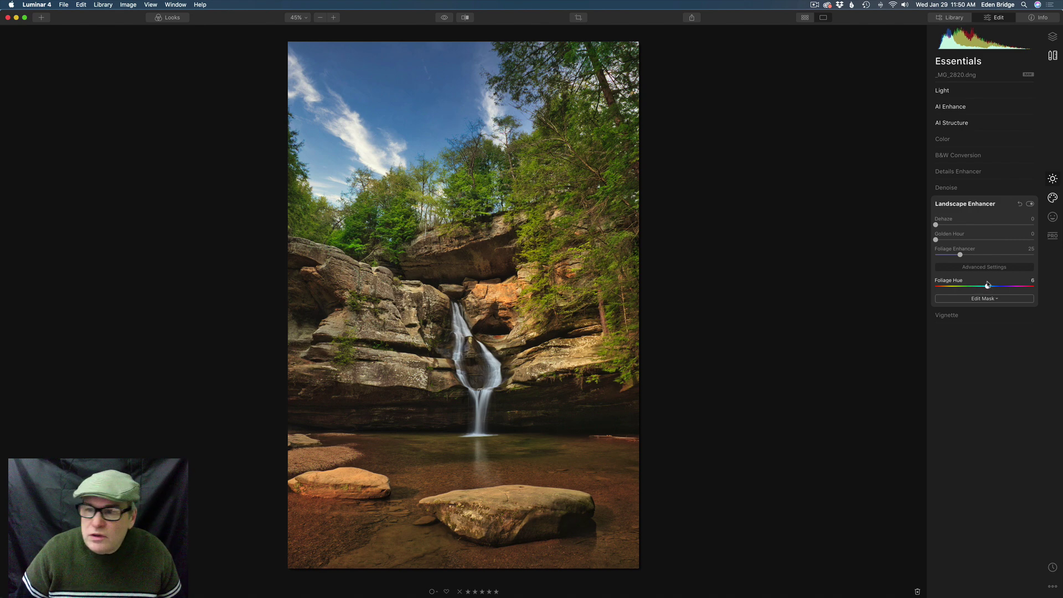
drag(962, 255, 965, 258)
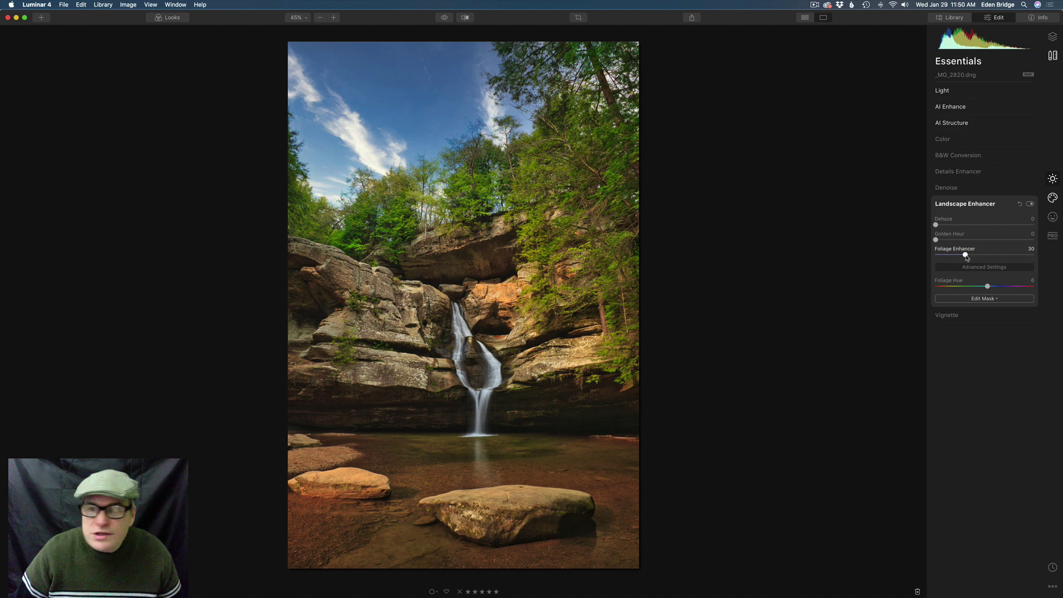
Compare the photo with and without Landscape Enhancer and reduce Foliage Enhancer to 26
click(1031, 205)
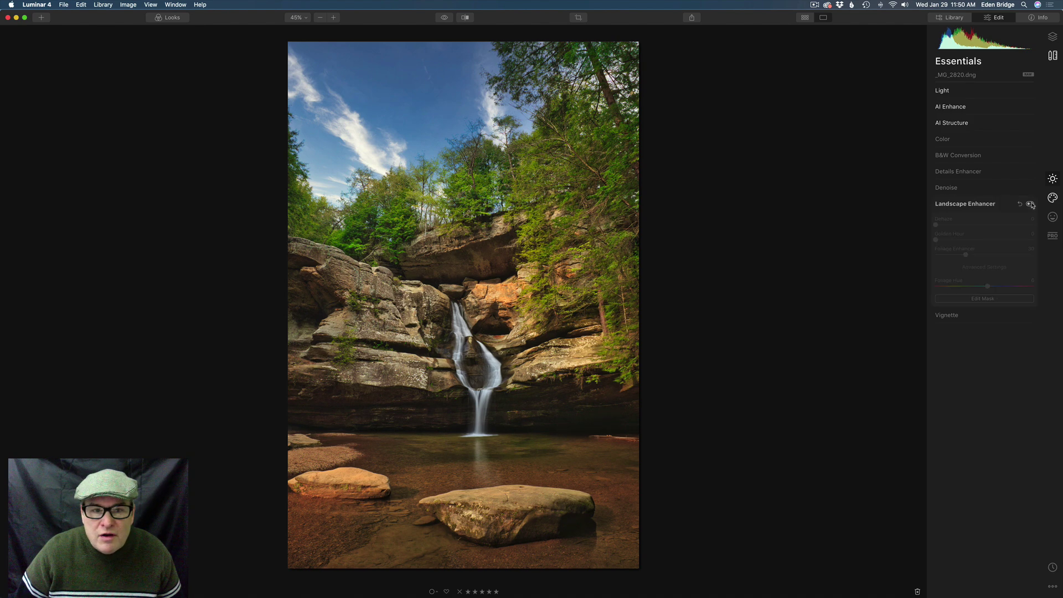
click(1031, 204)
click(1030, 204)
click(1030, 204)
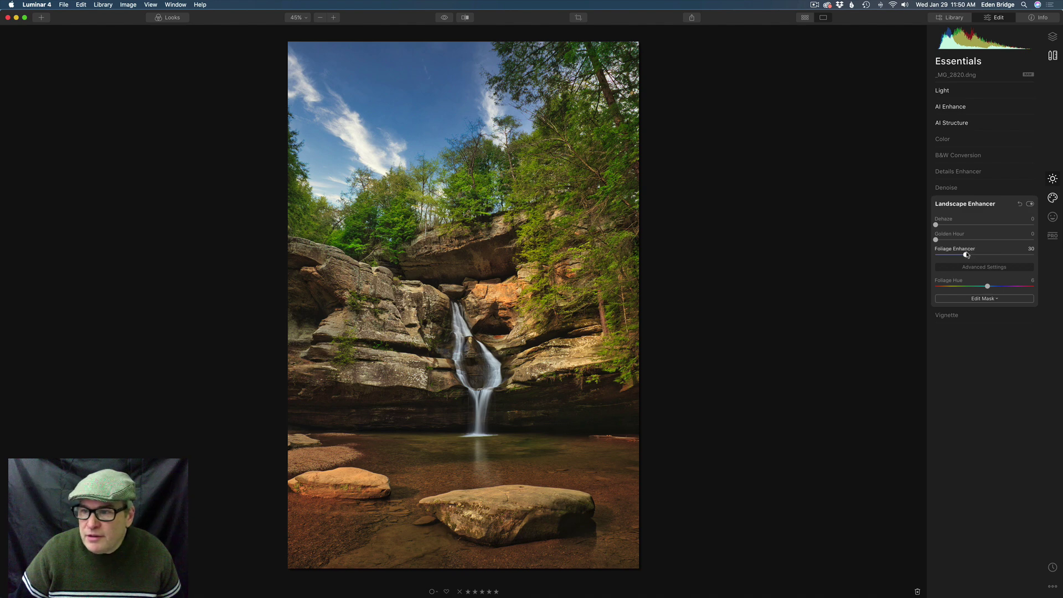
drag(966, 255, 961, 254)
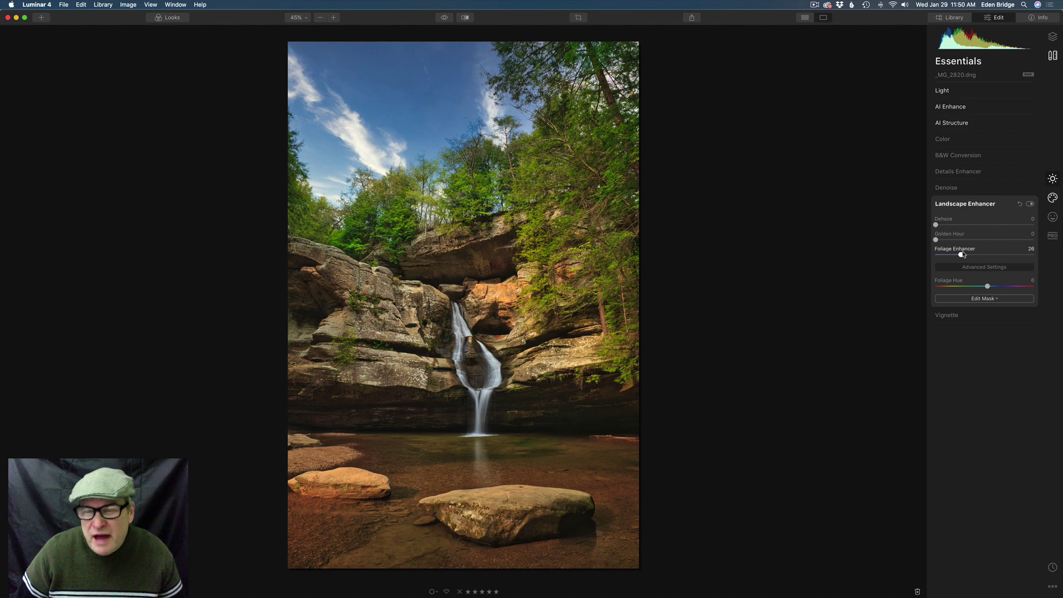
Set Remove Color Cast to 13 in the Color filter
click(962, 138)
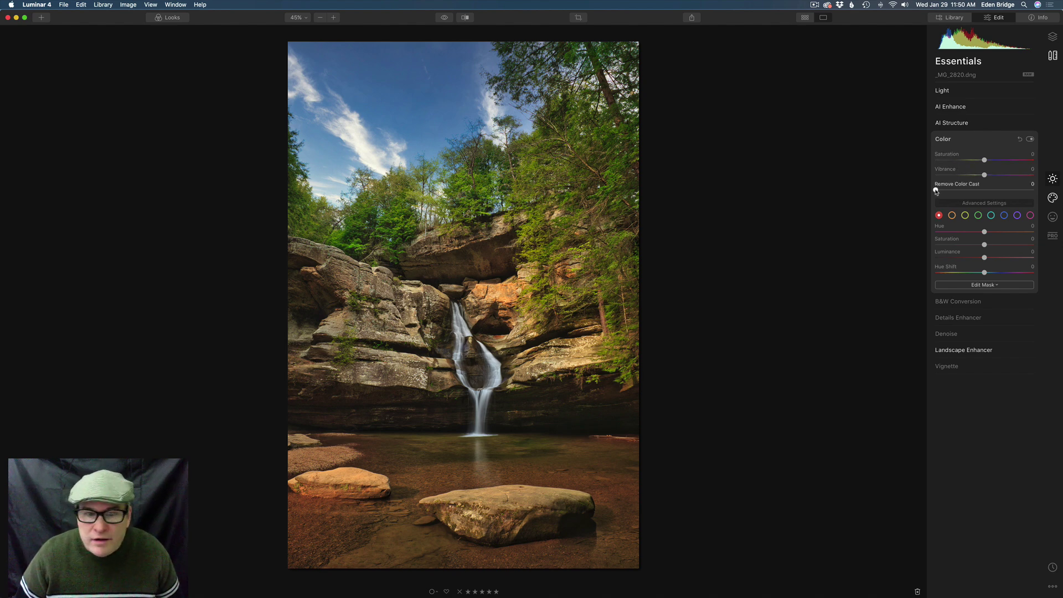
drag(935, 191, 963, 198)
drag(937, 191, 949, 196)
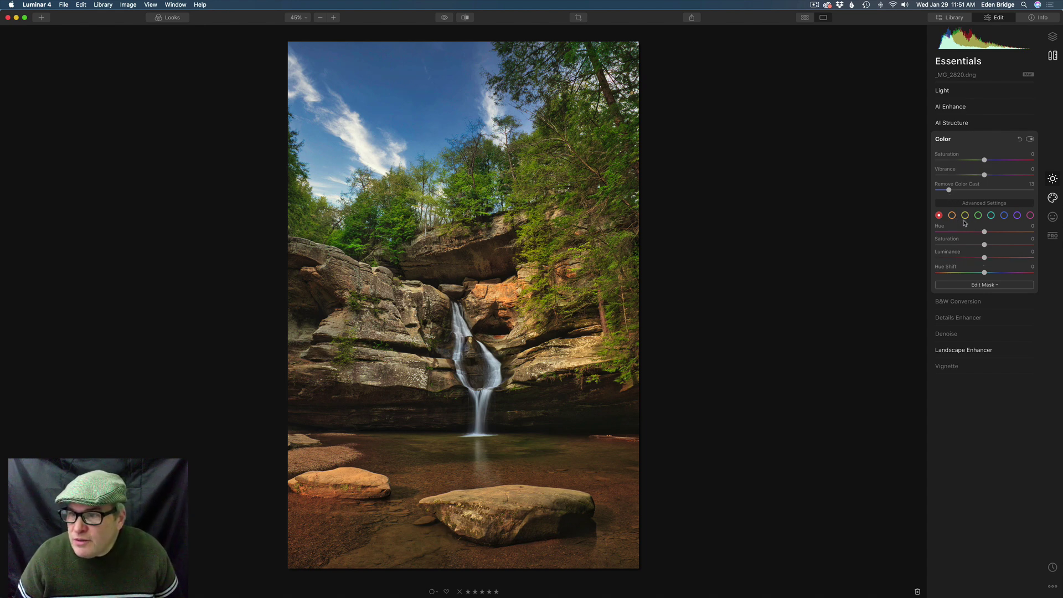
Try different red Luminance values in the advanced Color settings and return the red Luminance to 0
click(992, 203)
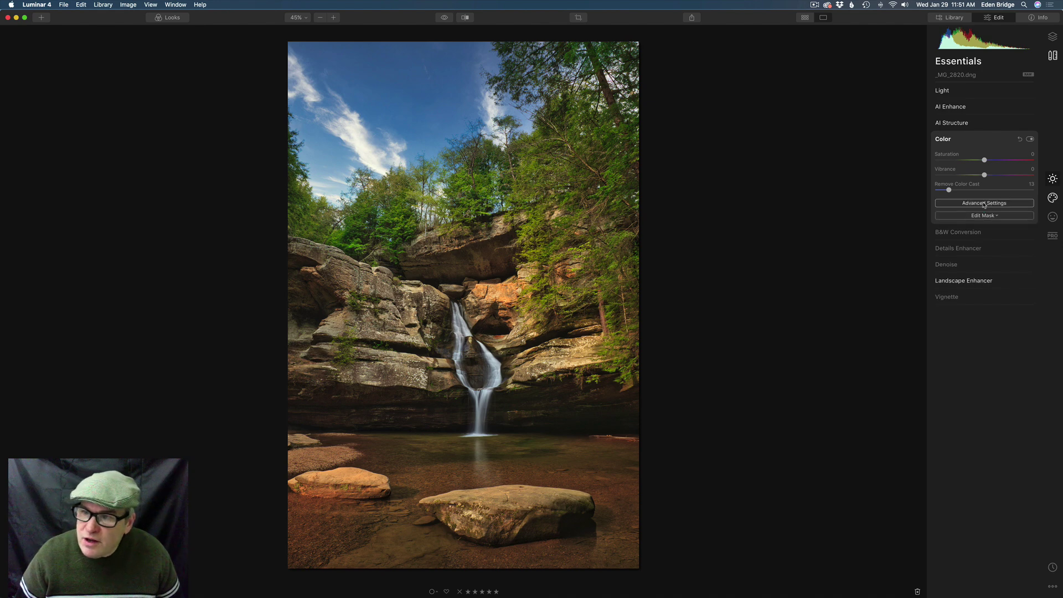
click(983, 204)
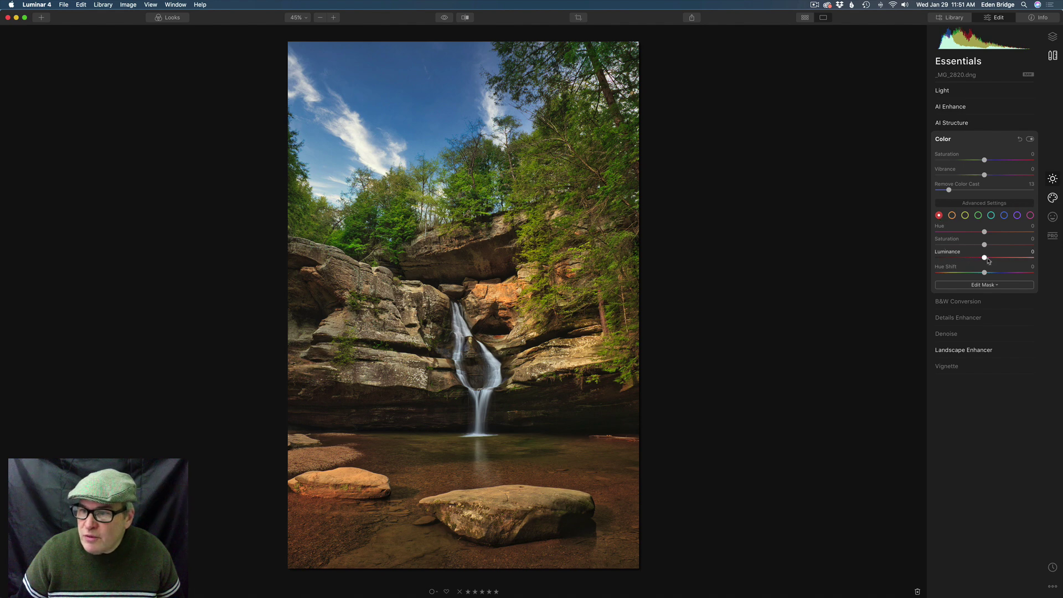
drag(985, 258, 1061, 279)
drag(966, 269, 985, 285)
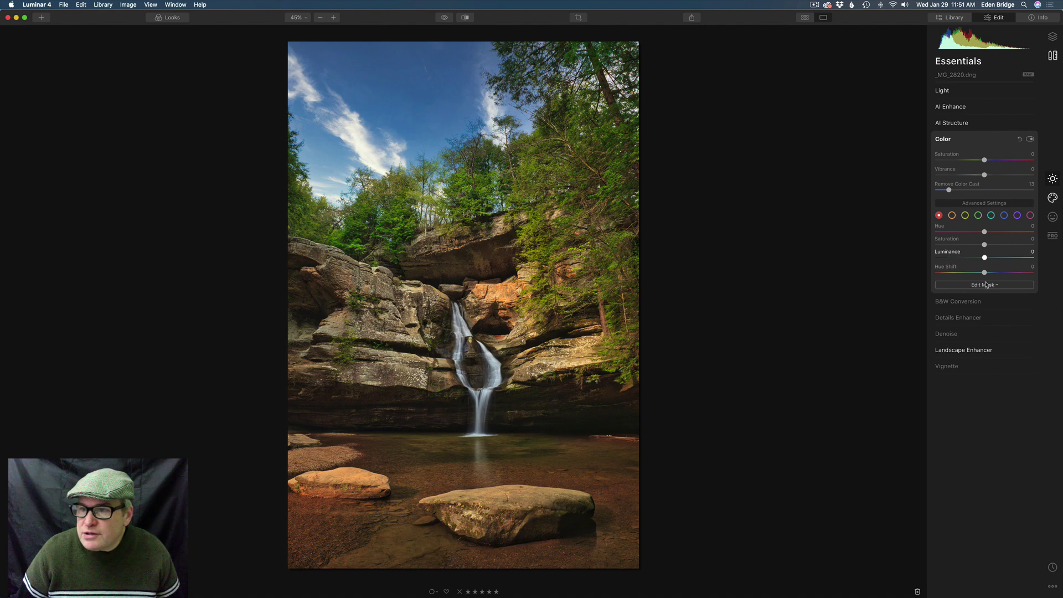
Tone down the oranges with Luminance -8 and Saturation -5, and try an orange Hue change but reset it to 0
click(952, 214)
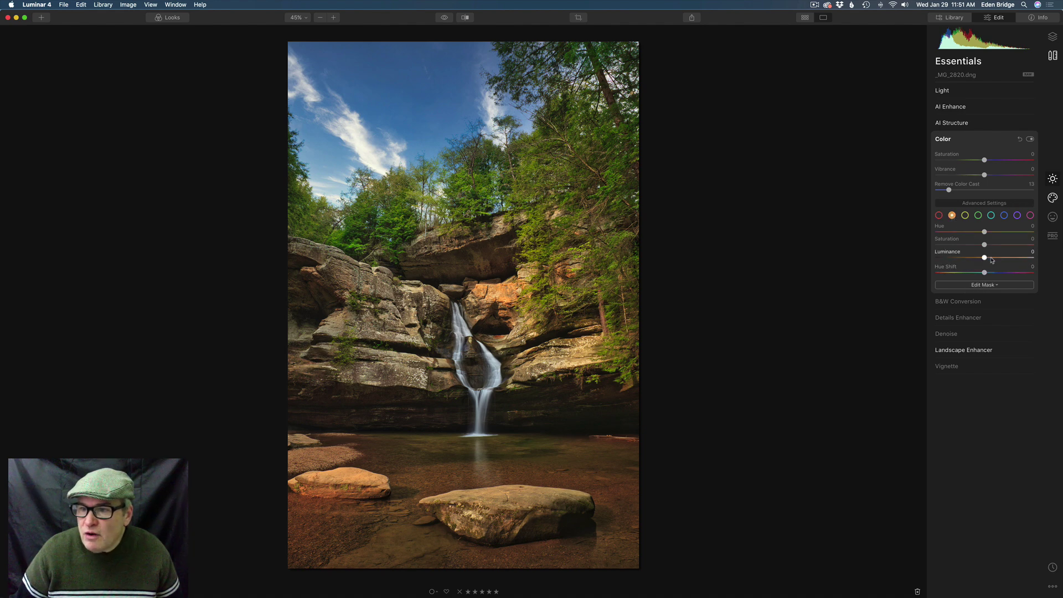
mouse_move(987, 260)
mouse_down()
mouse_move(1034, 259)
mouse_move(898, 249)
mouse_move(1027, 268)
mouse_move(966, 262)
mouse_move(991, 265)
mouse_move(979, 266)
mouse_up()
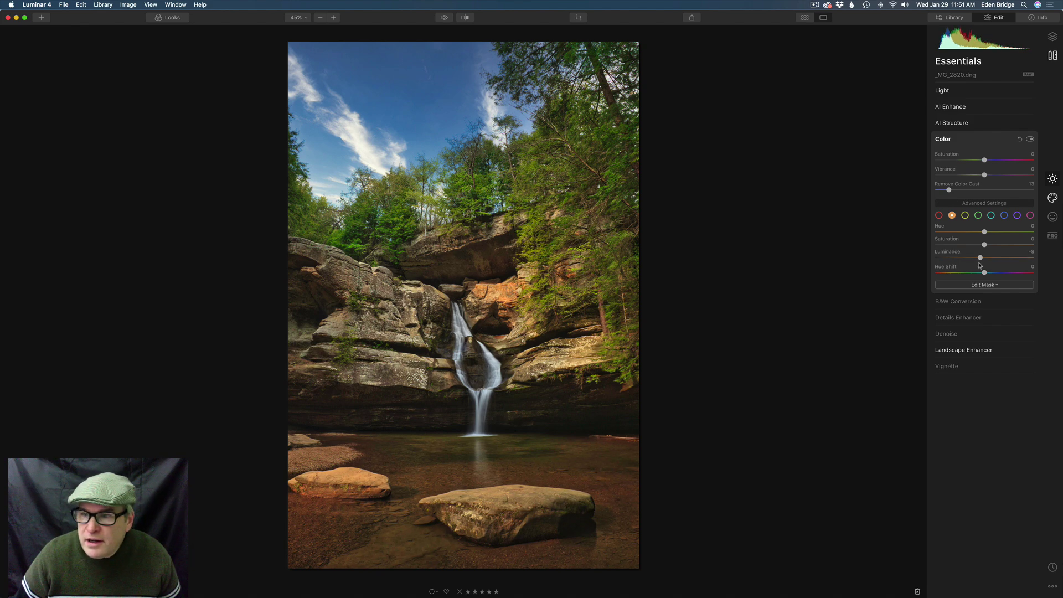
drag(984, 246, 981, 247)
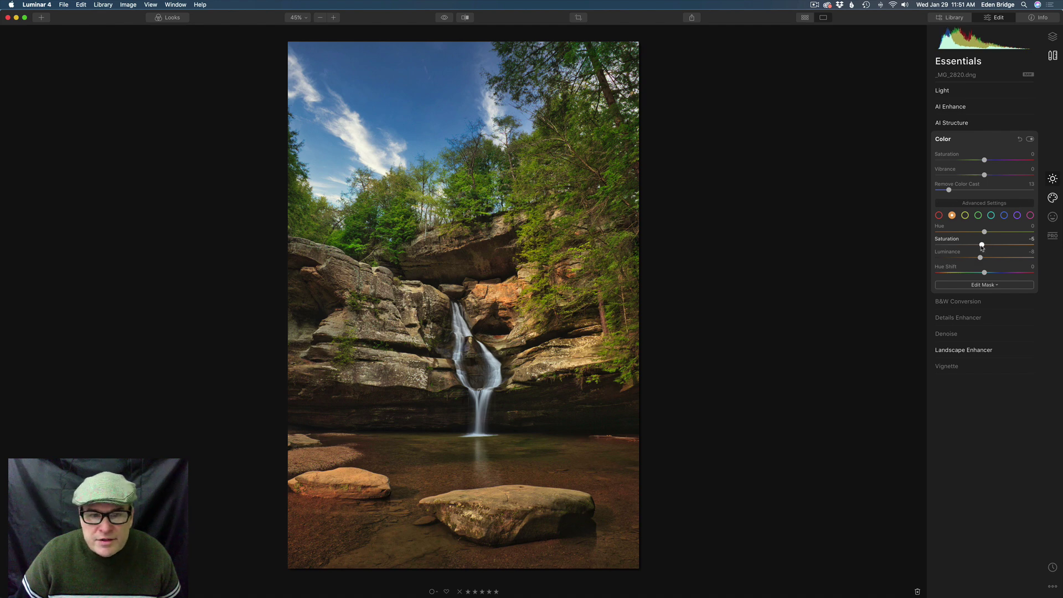
drag(981, 248, 982, 247)
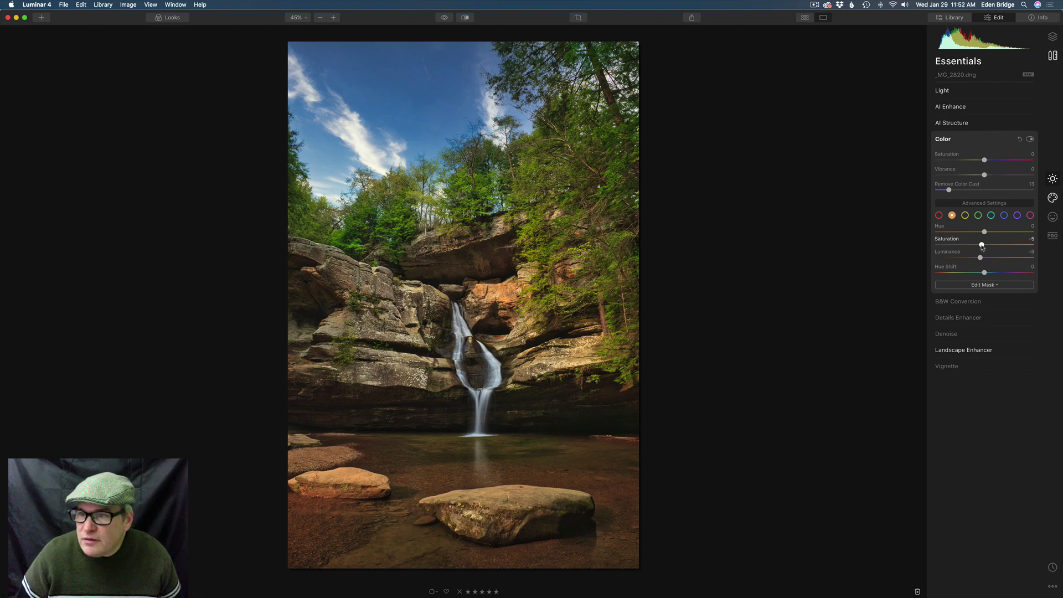
drag(985, 232, 985, 233)
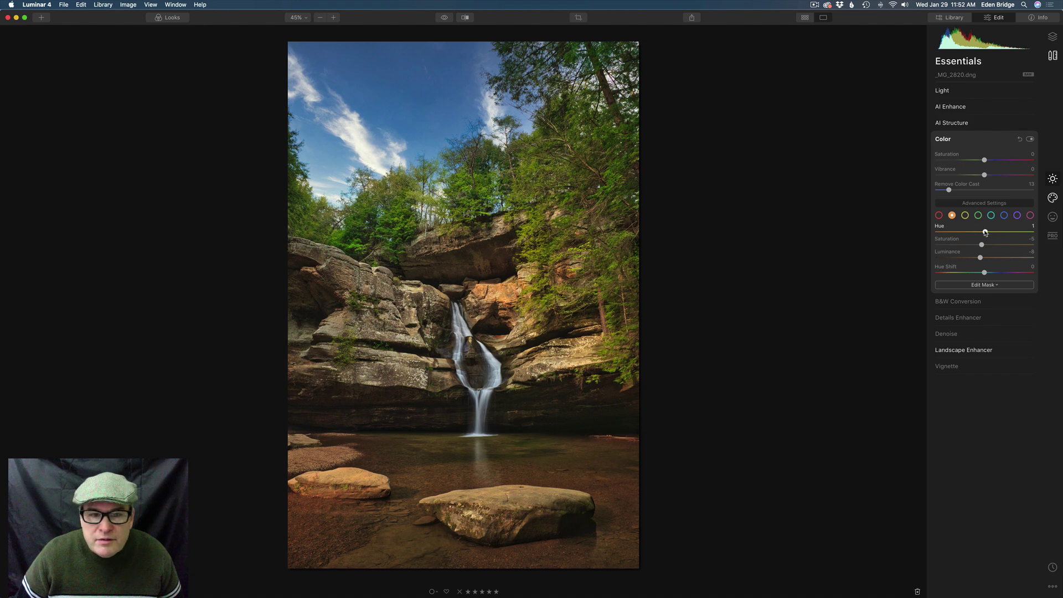
double_click(939, 227)
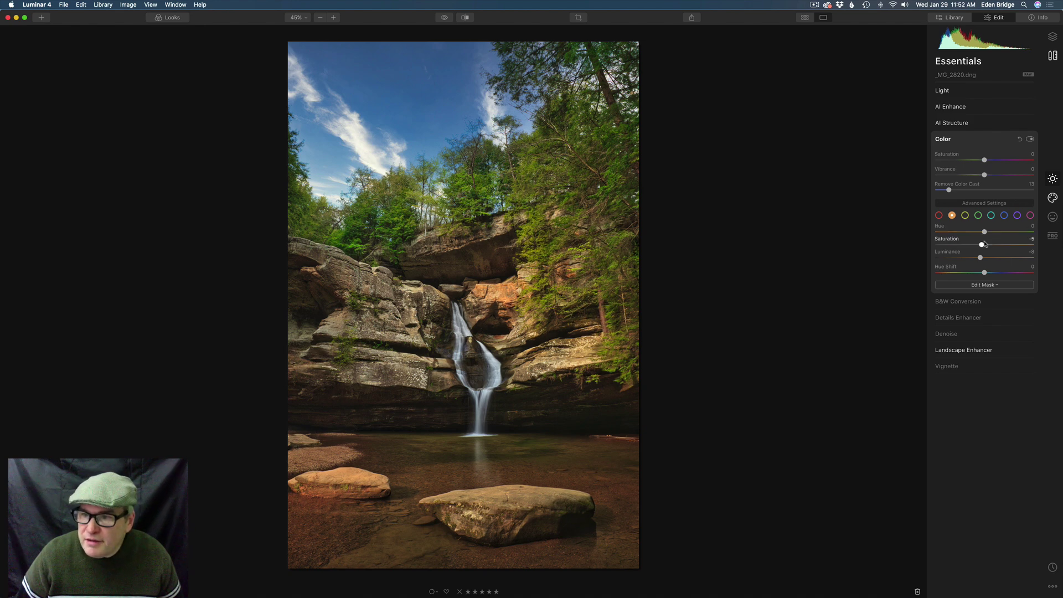
Set the yellow Luminance to -4, and try a yellow Saturation change but reset it to 0
click(965, 215)
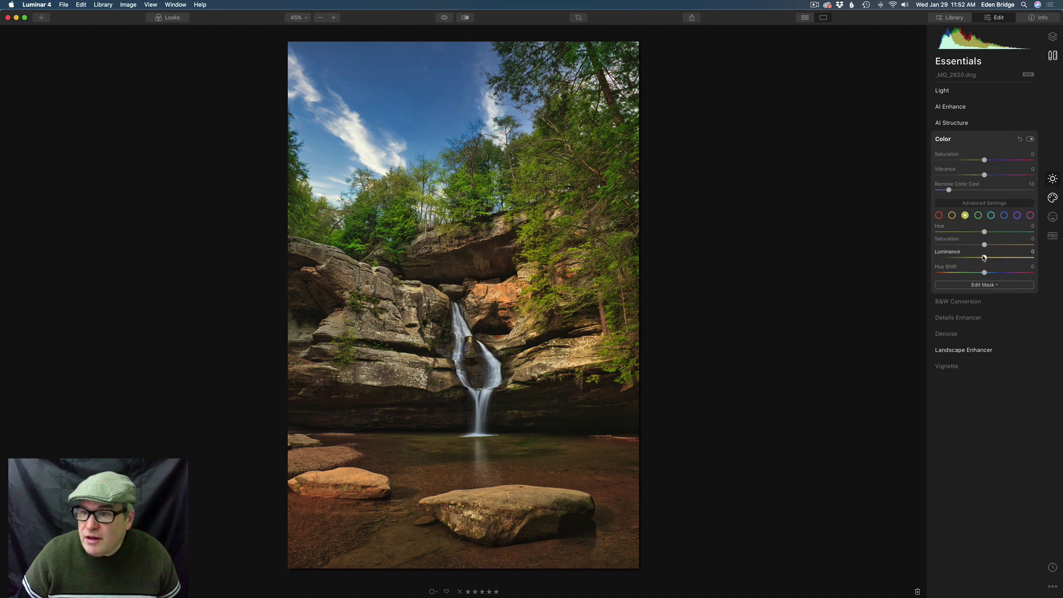
drag(983, 258, 1010, 258)
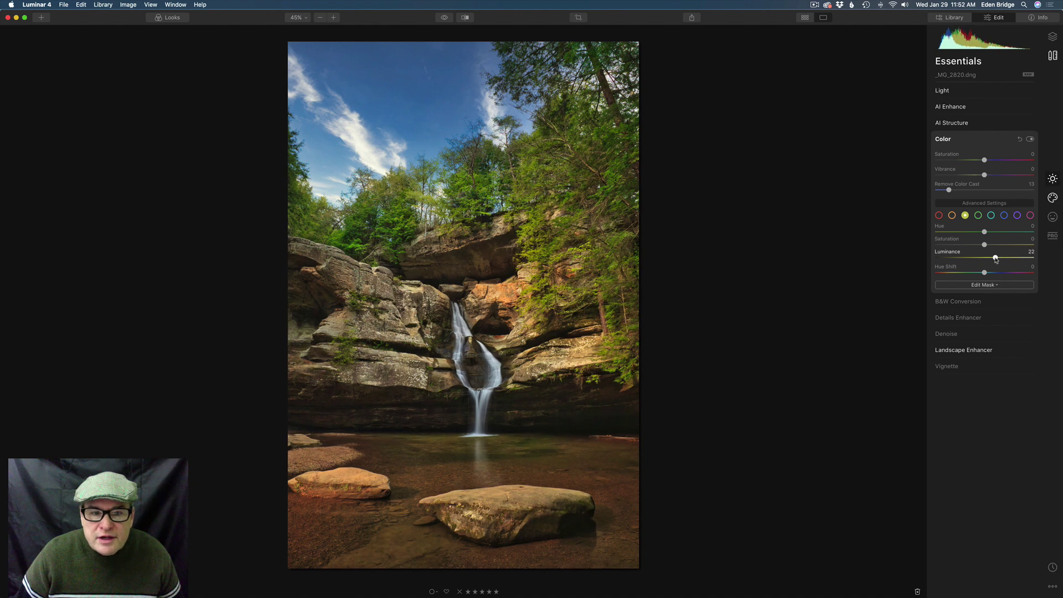
double_click(1011, 261)
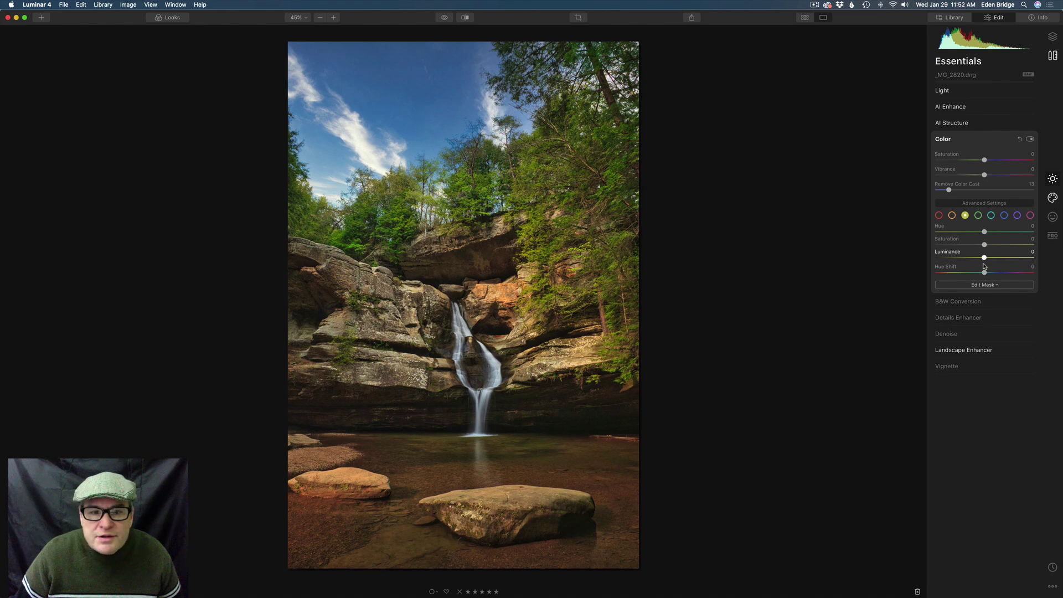
drag(983, 265, 983, 269)
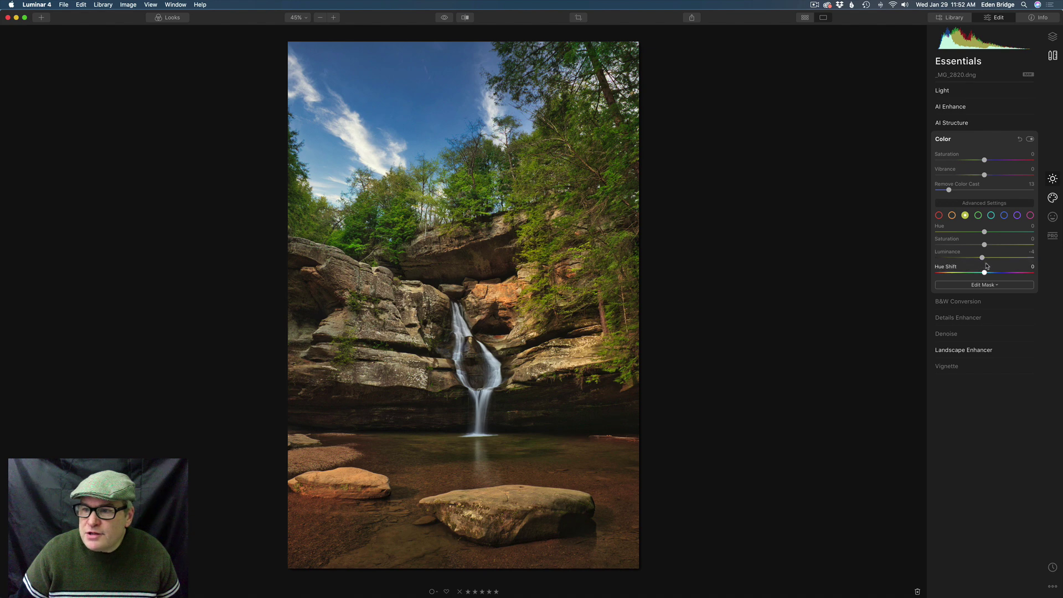
mouse_move(984, 245)
mouse_down()
mouse_move(1029, 250)
mouse_move(985, 248)
mouse_up()
double_click(985, 244)
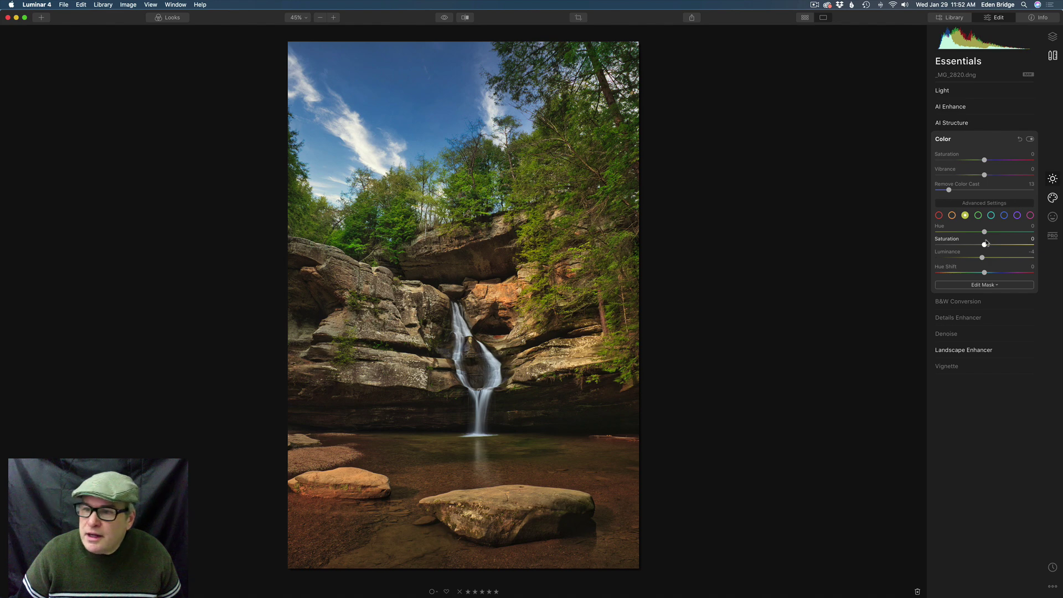
Compare the photo with and without the Color adjustments, leaving them switched on
click(1031, 139)
click(1030, 139)
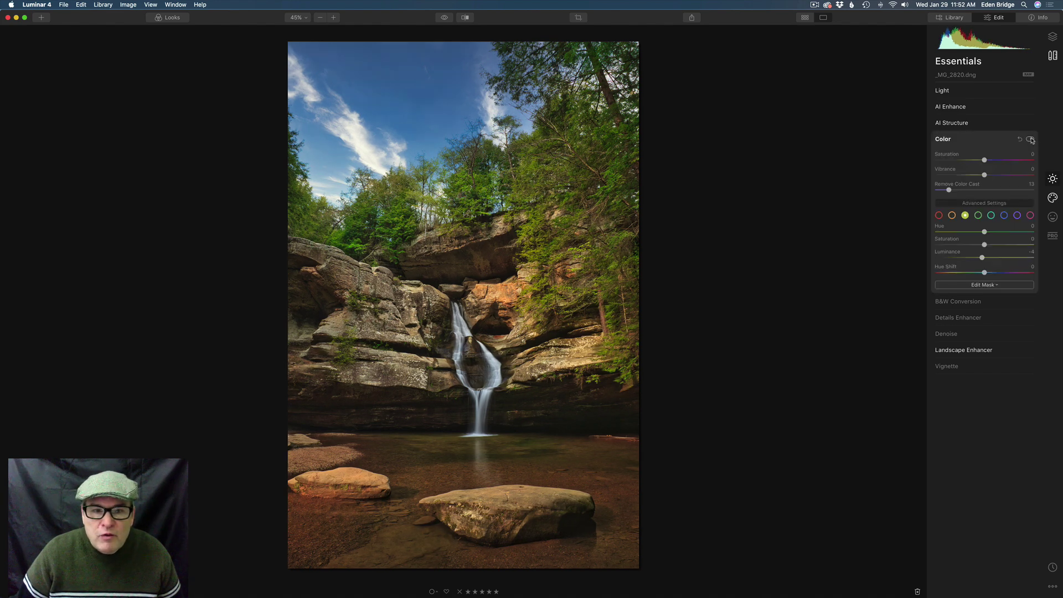
click(1031, 139)
click(1031, 140)
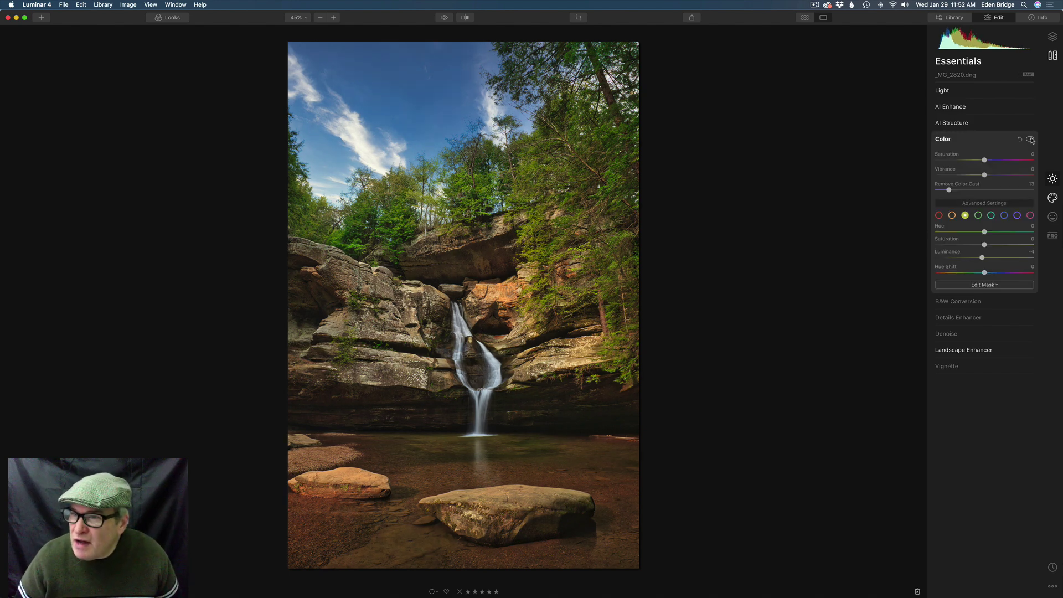
Adjust the greens in the foliage with Luminance 6 and Saturation -2
click(977, 215)
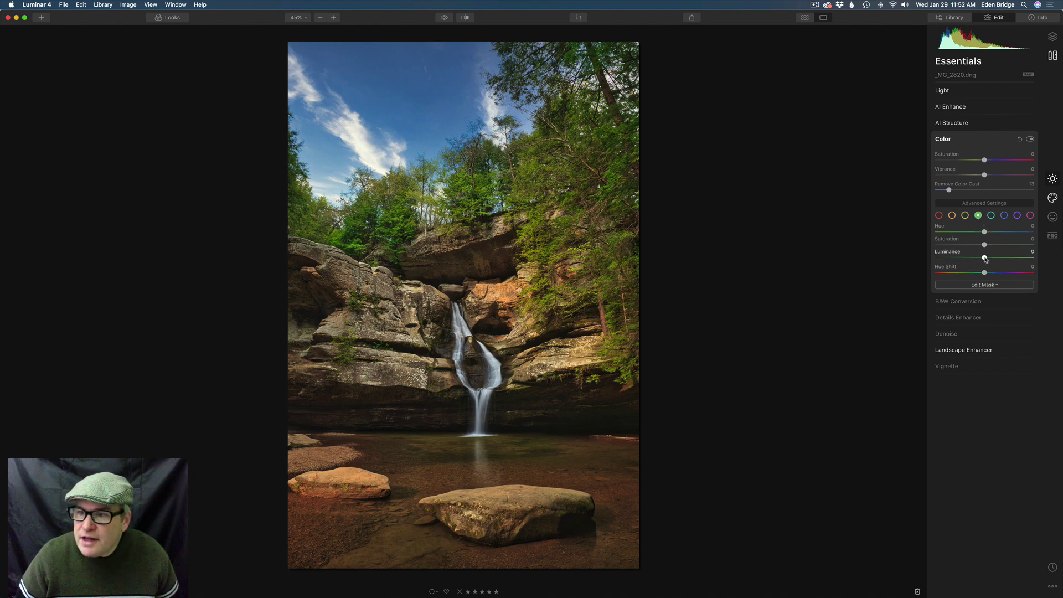
mouse_move(984, 258)
mouse_down()
mouse_move(1005, 259)
mouse_move(966, 259)
mouse_move(993, 265)
mouse_up()
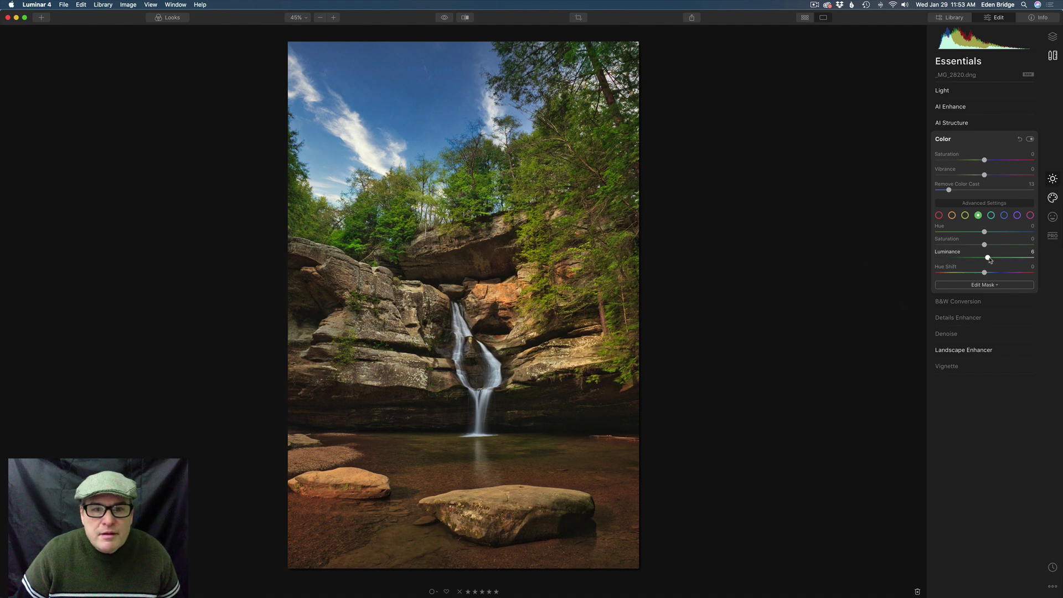
mouse_move(984, 244)
mouse_down()
mouse_move(1001, 245)
mouse_move(969, 244)
mouse_move(981, 245)
mouse_up()
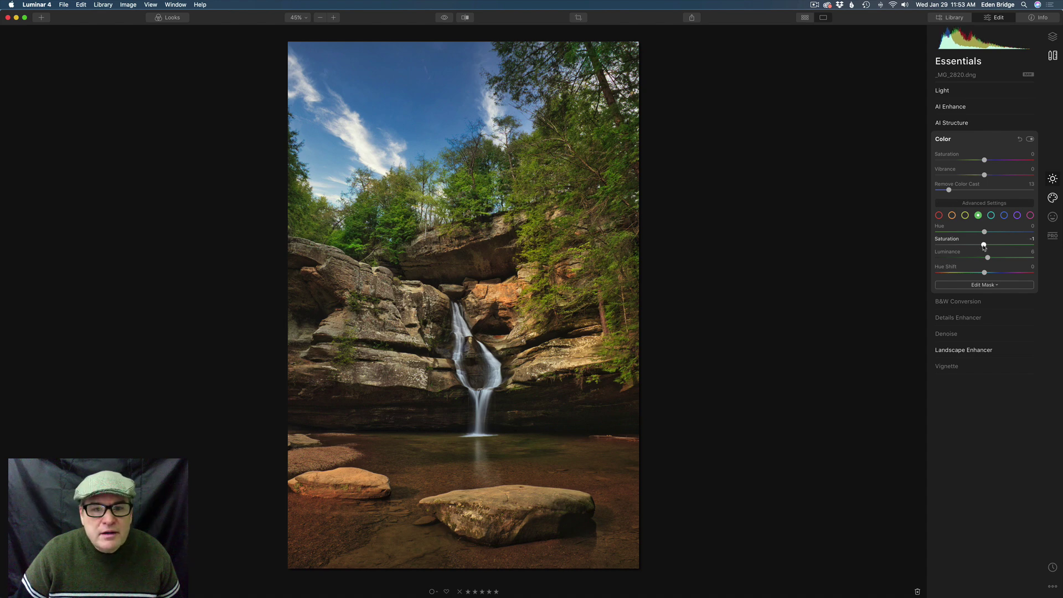
drag(980, 246, 983, 247)
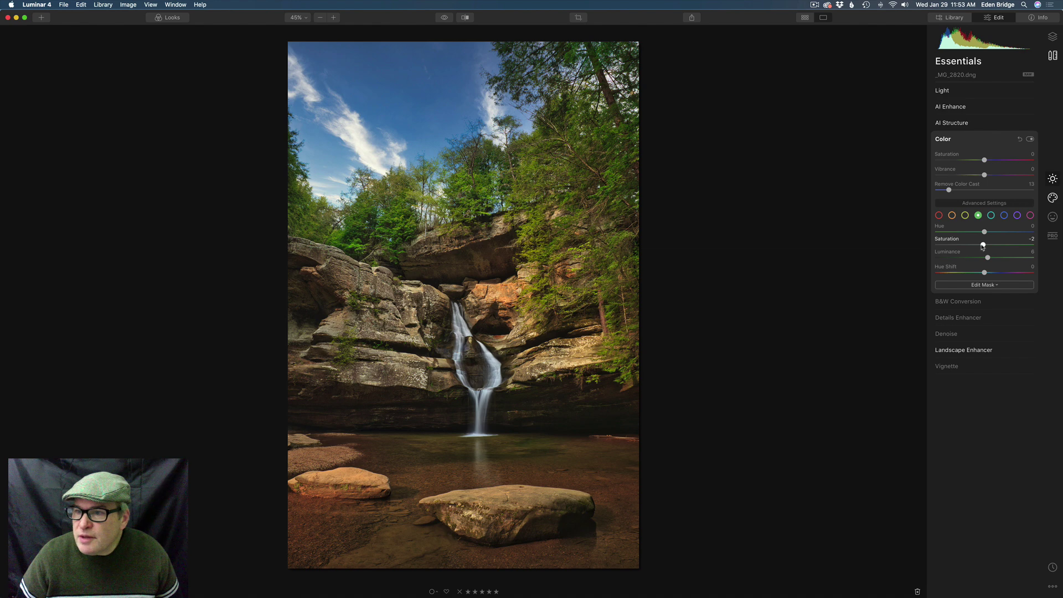
Brighten and enrich the blue of the sky with blue Luminance 27 and Saturation 11
click(1004, 216)
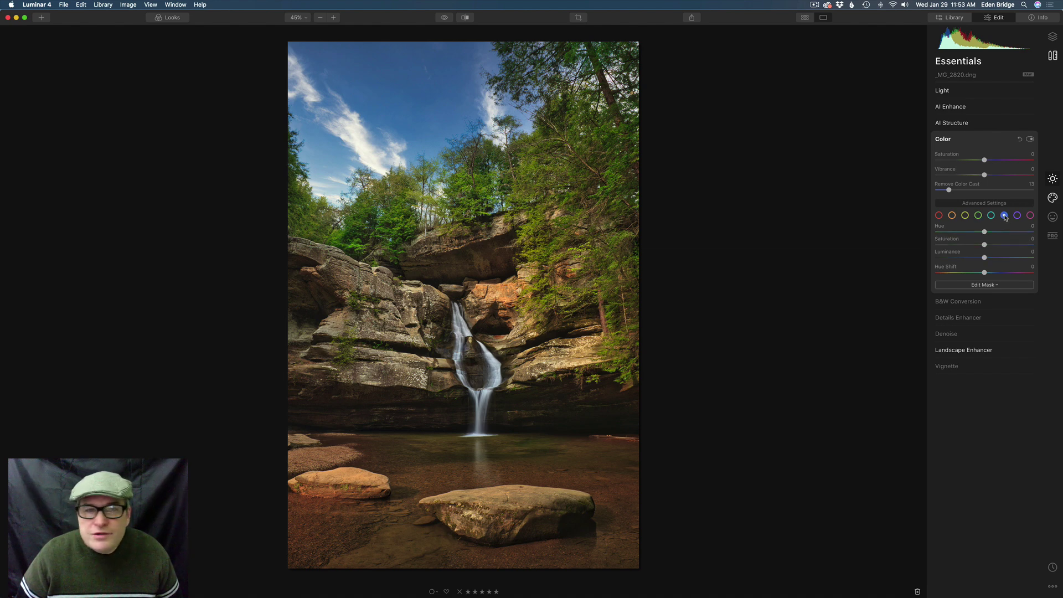
mouse_move(984, 258)
mouse_down()
mouse_move(1007, 262)
mouse_move(966, 256)
mouse_move(999, 263)
mouse_up()
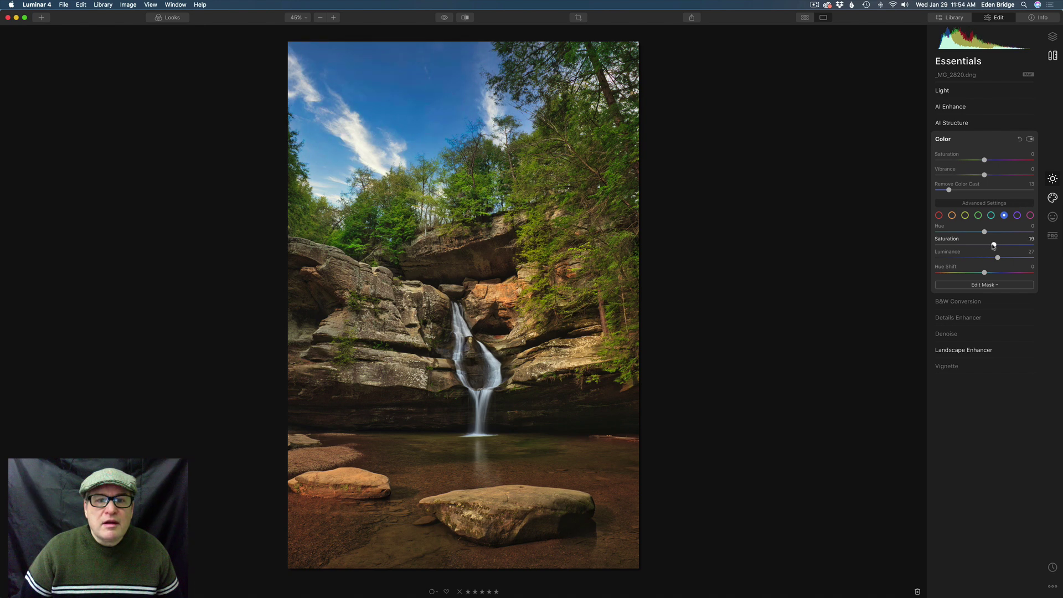
drag(994, 246, 998, 246)
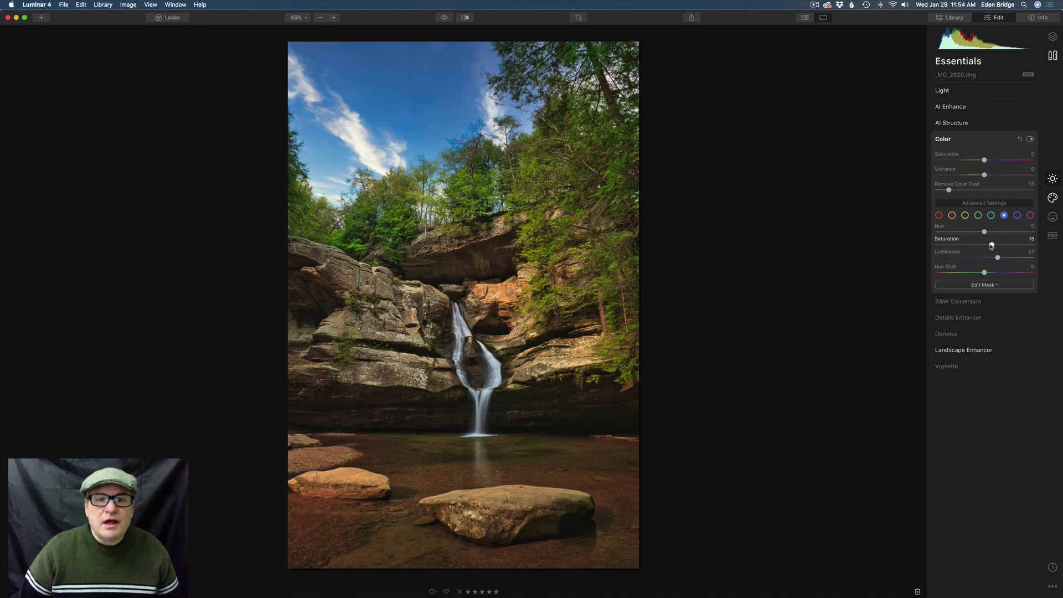
drag(991, 246, 989, 246)
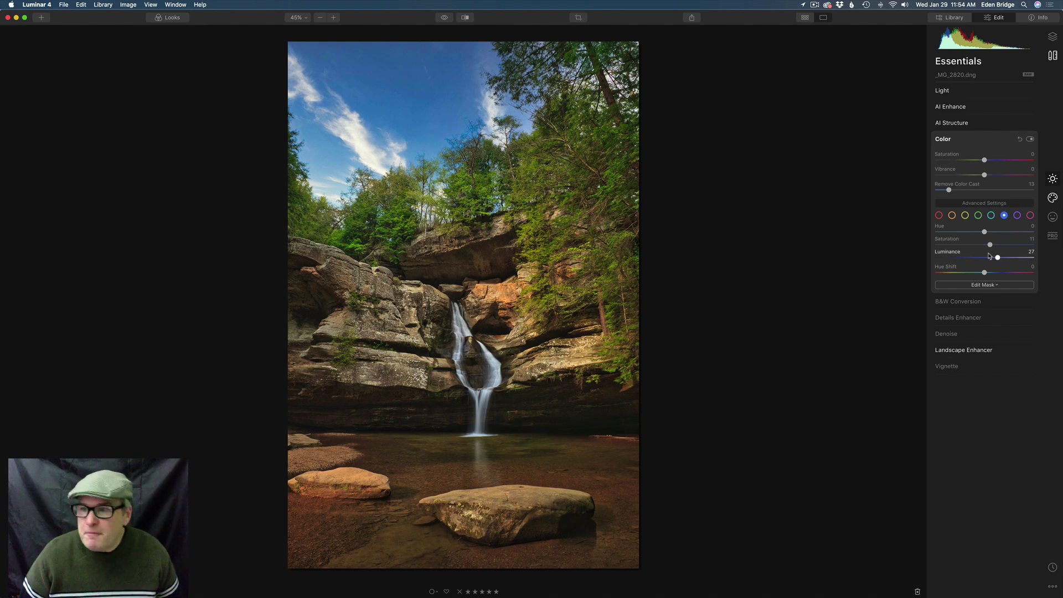
Compare the photo with and without the Color adjustments, and the full edit against the unedited original
click(1030, 140)
click(1031, 140)
click(1030, 139)
click(1030, 140)
click(1030, 140)
click(1031, 139)
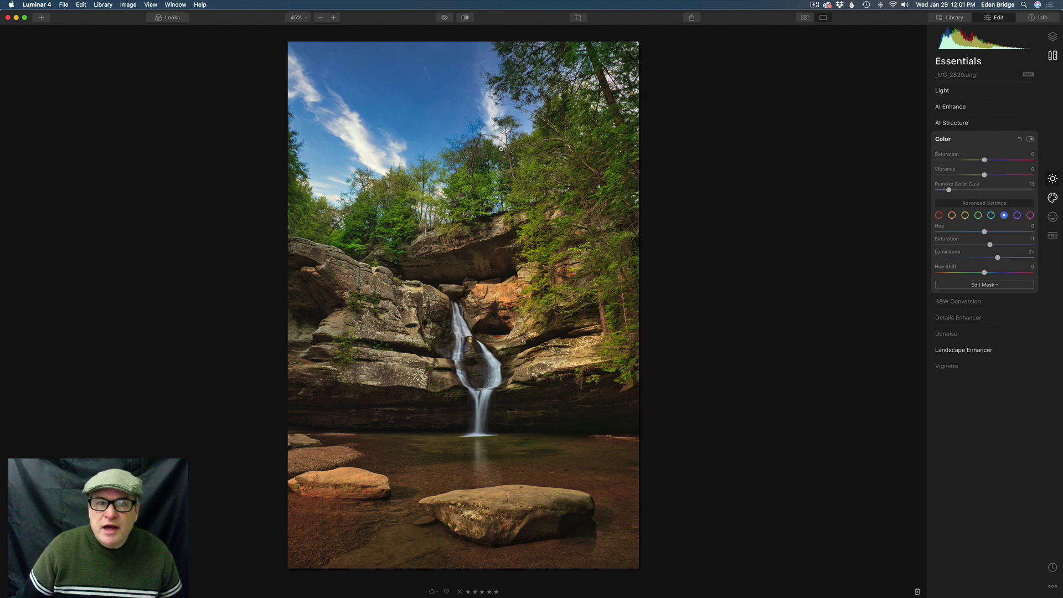
click(444, 18)
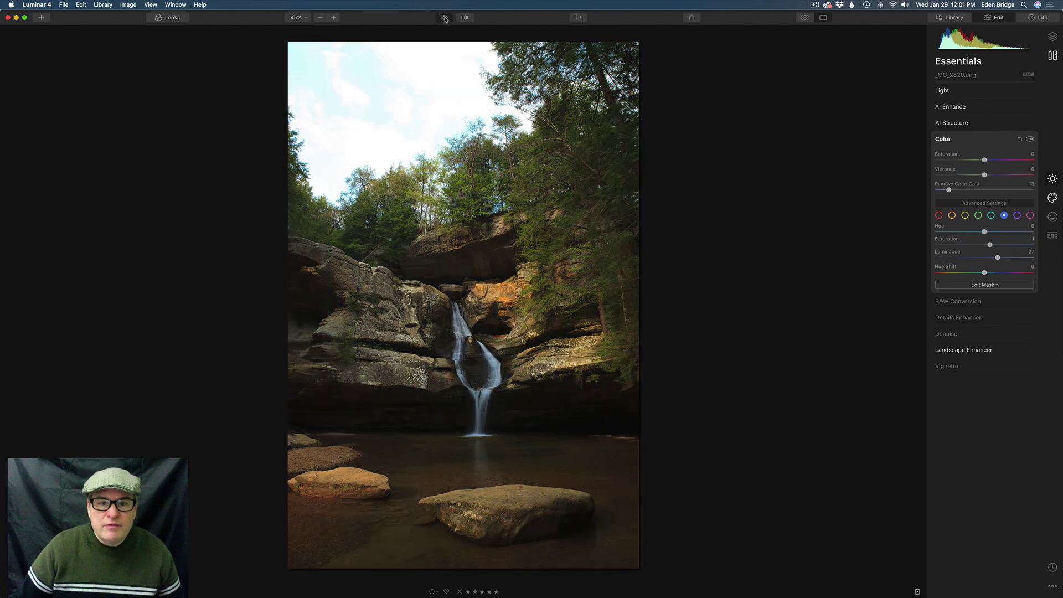
click(445, 18)
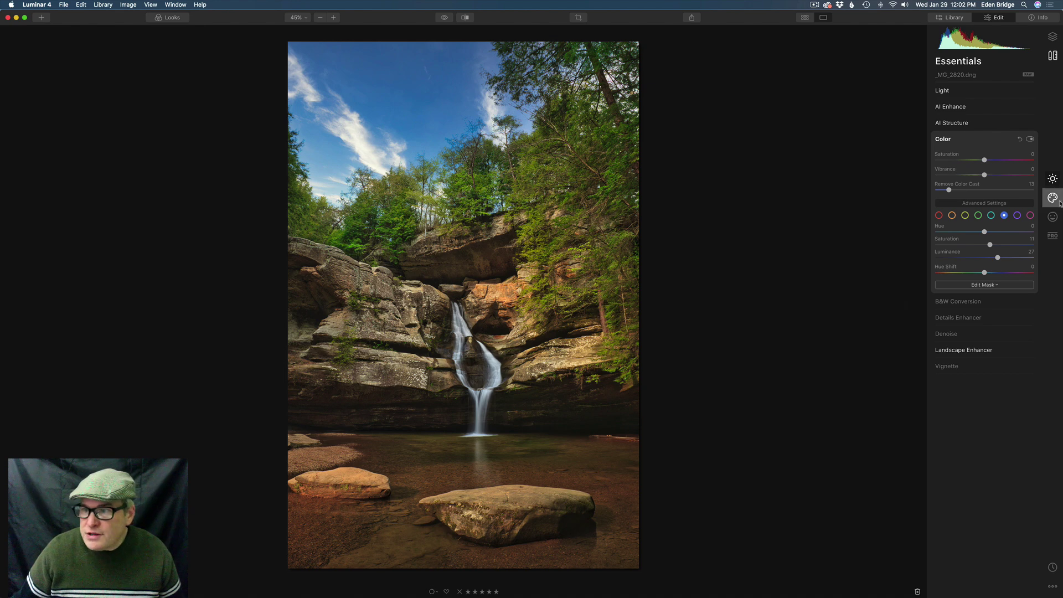
Place an Adjustable Gradient horizontally across the pool just below the waterfall's base, with a narrowed transition zone
click(1053, 236)
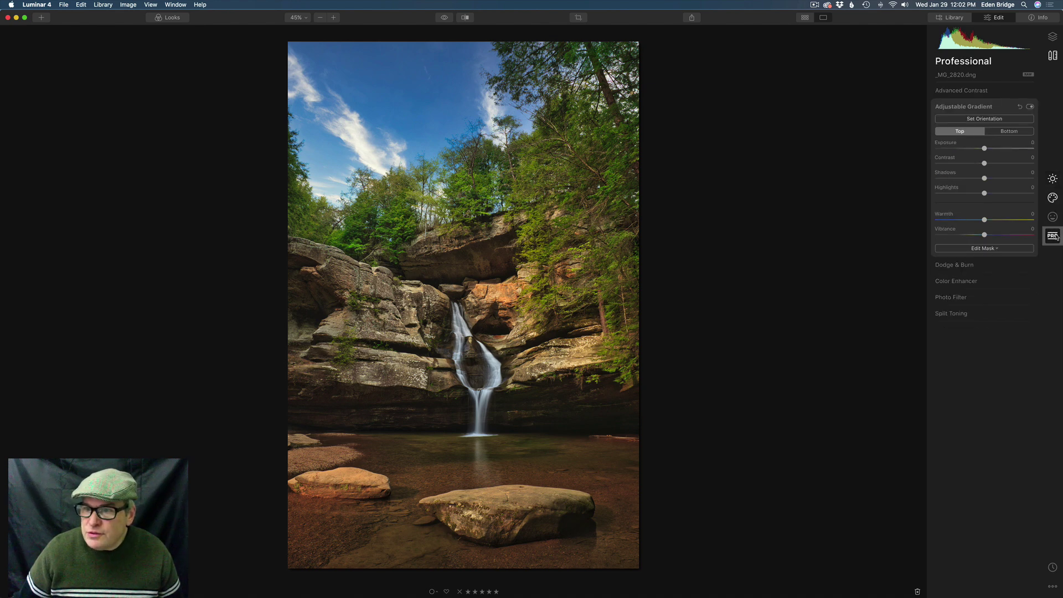
click(979, 107)
click(979, 107)
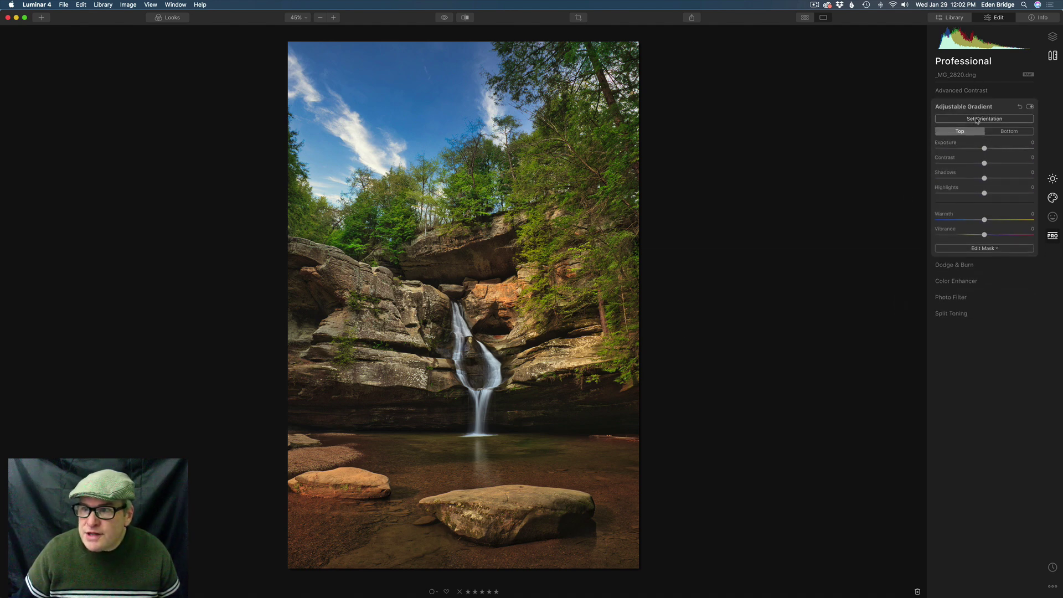
click(977, 119)
drag(462, 304, 454, 485)
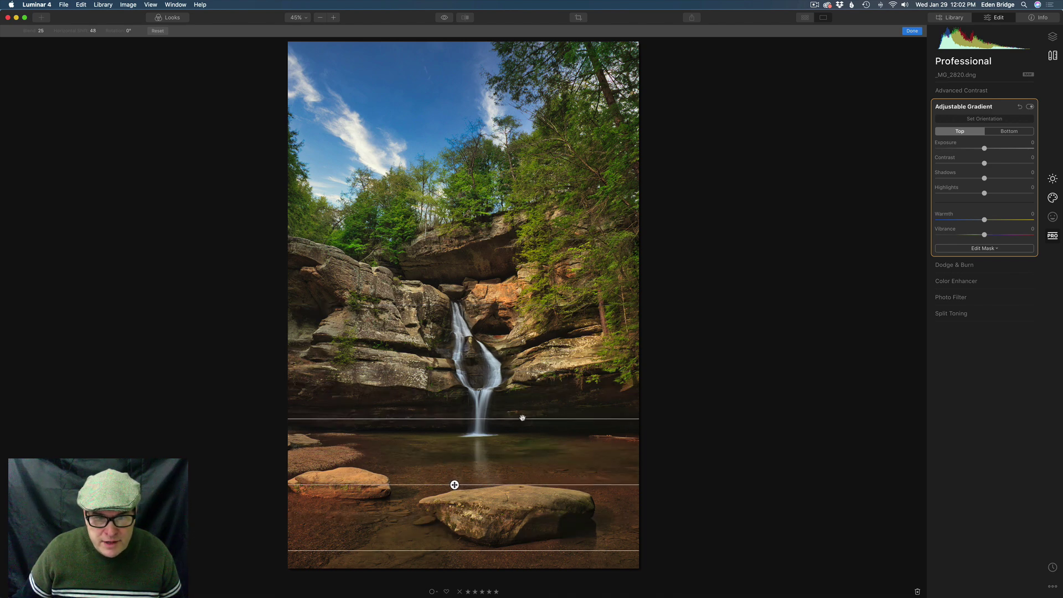
drag(531, 419, 530, 488)
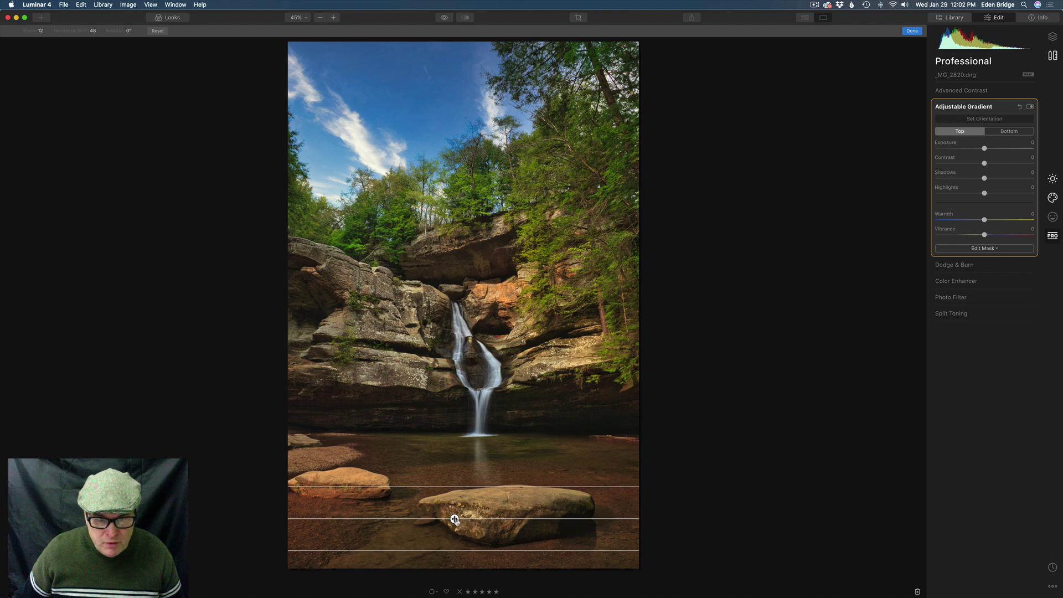
drag(455, 519, 458, 452)
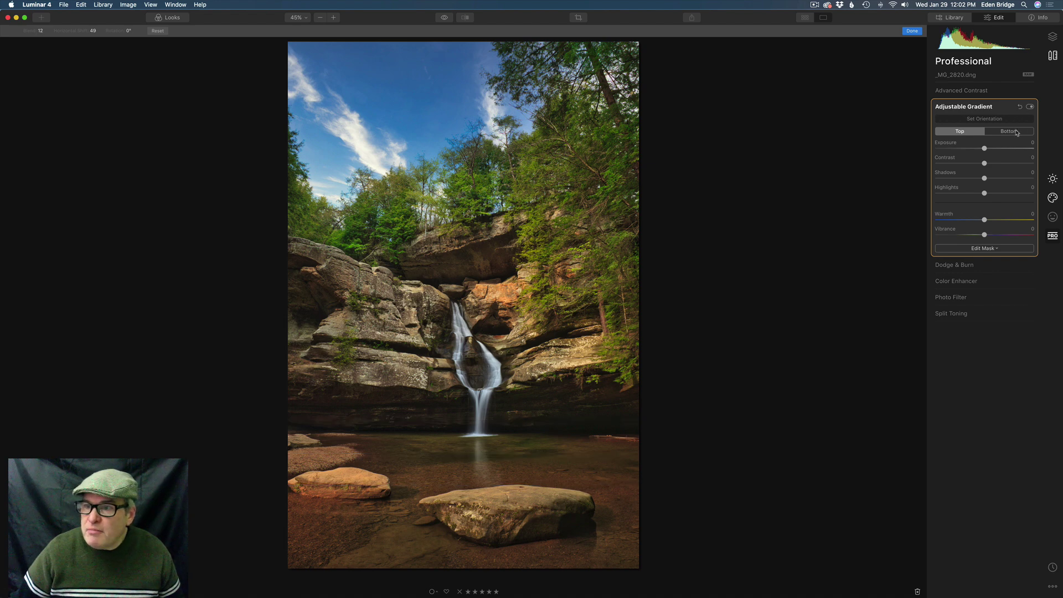
Darken the bottom part of the Adjustable Gradient with Exposure -41
click(1009, 131)
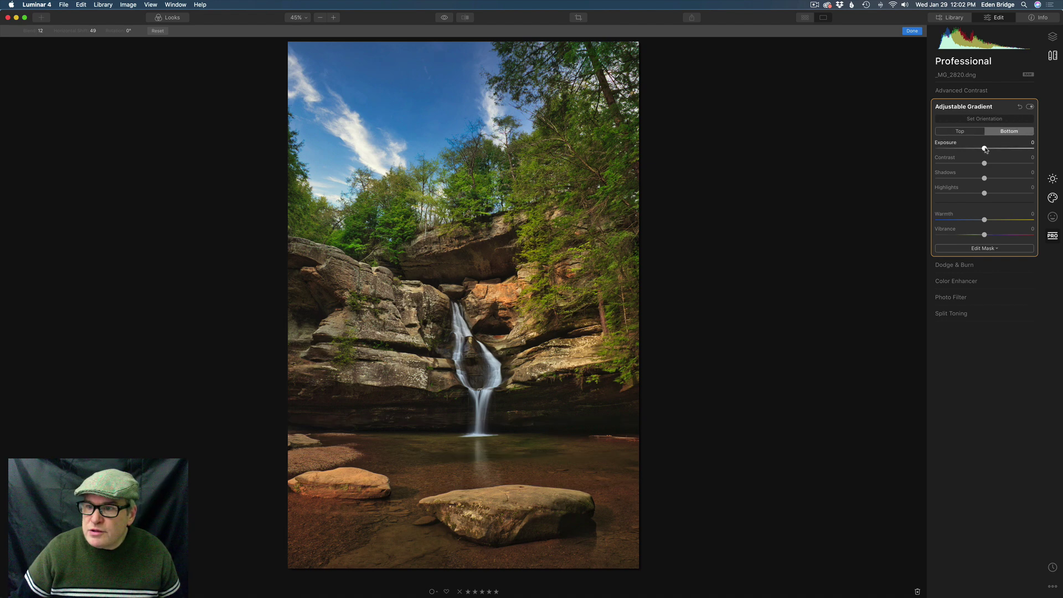
drag(982, 149, 960, 147)
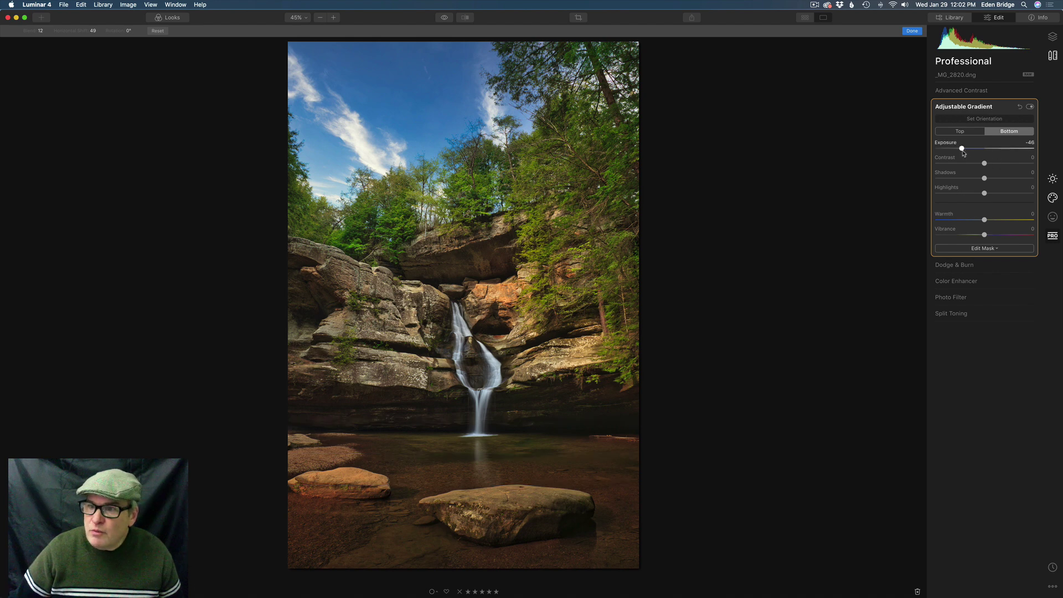
drag(962, 150, 964, 149)
mouse_move(507, 470)
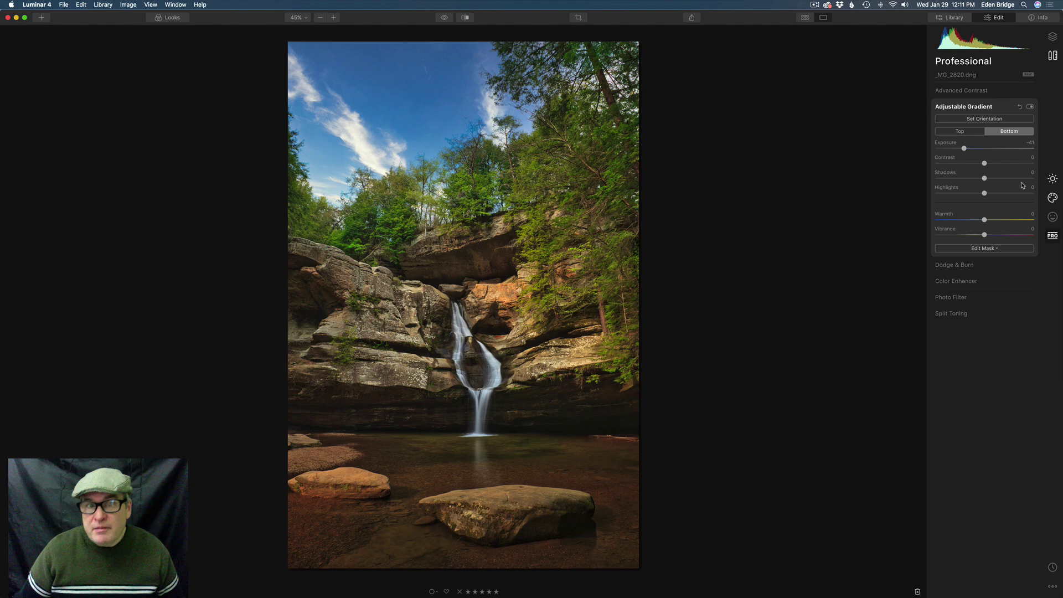
Add a new adjustment layer above the photo and rename it "Darken Rocks"
click(1052, 37)
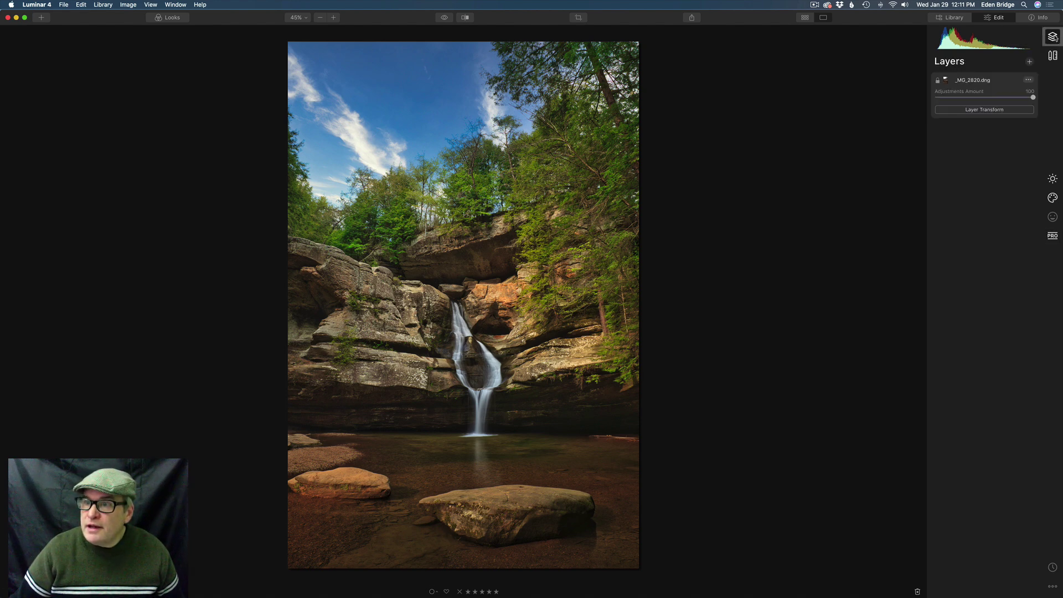
click(1029, 62)
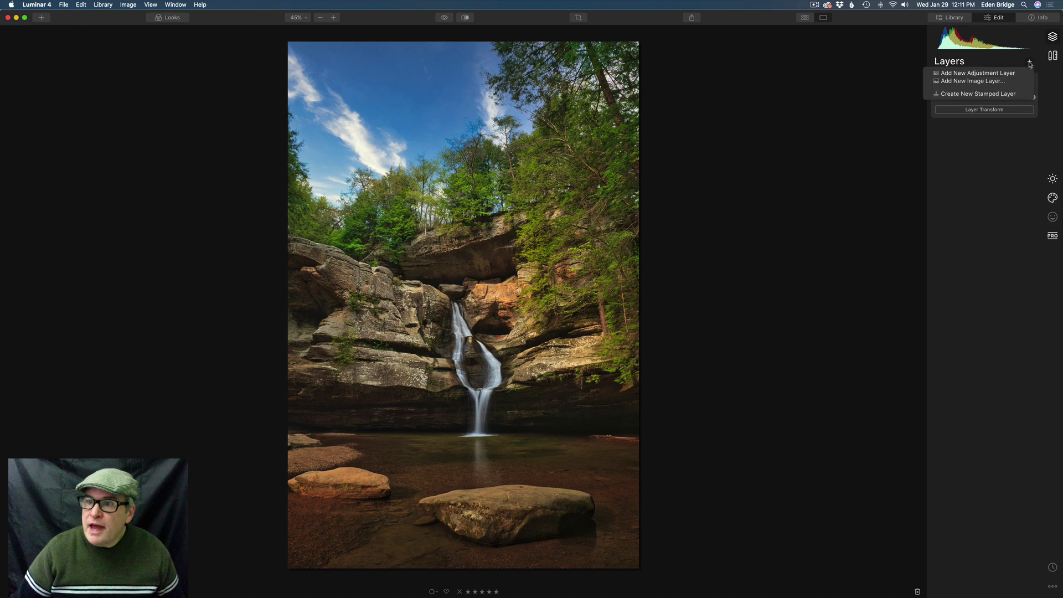
click(991, 74)
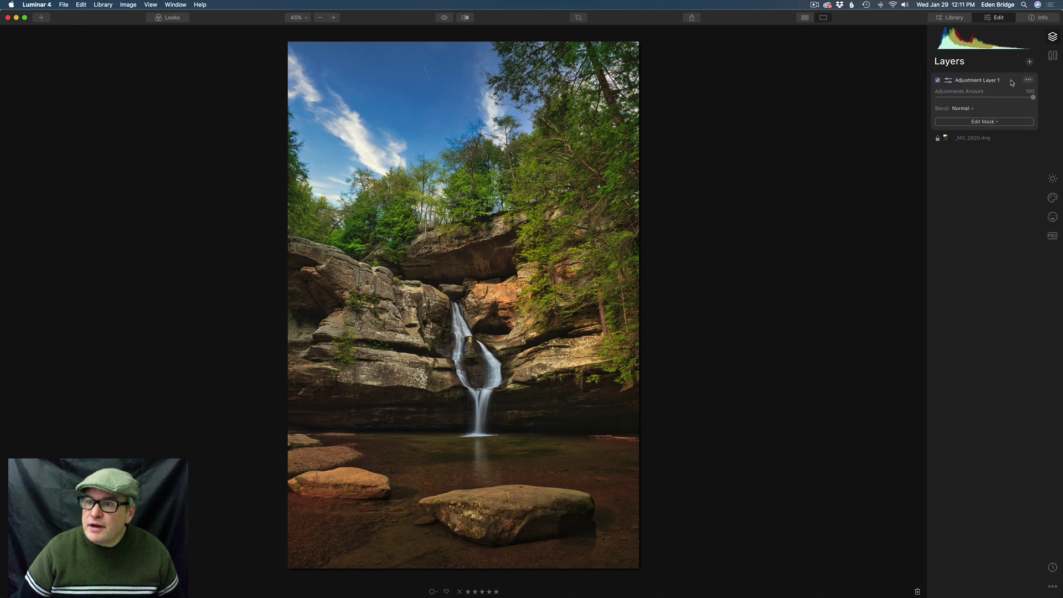
click(1028, 79)
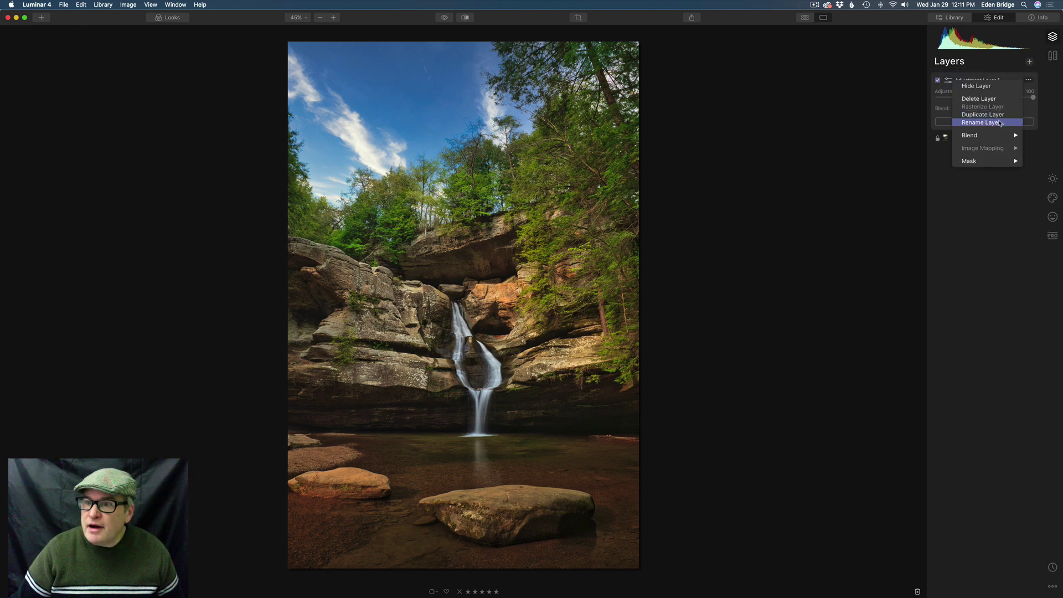
click(997, 122)
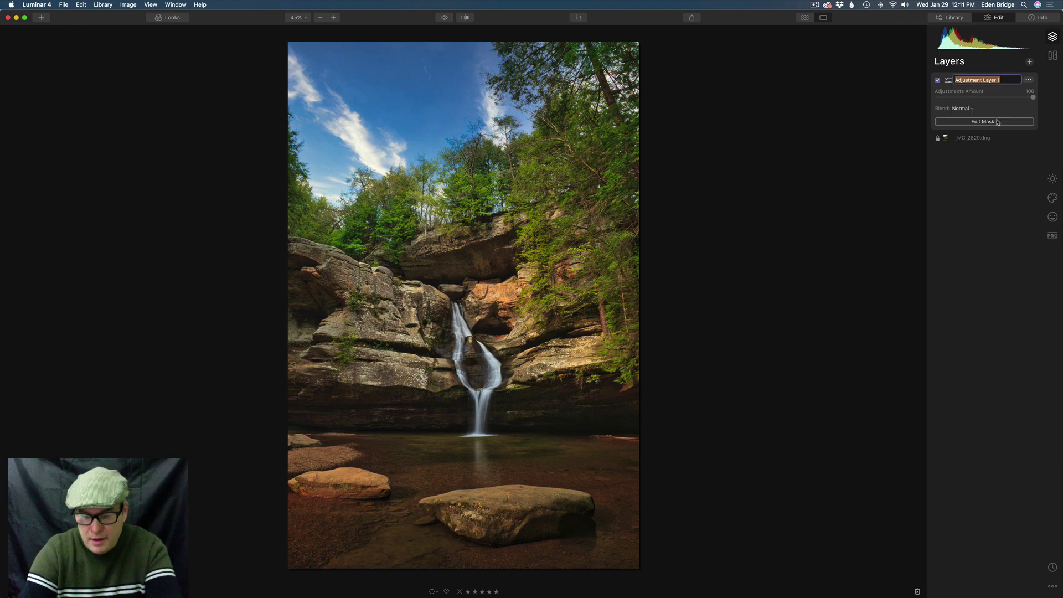
text(Darken R)
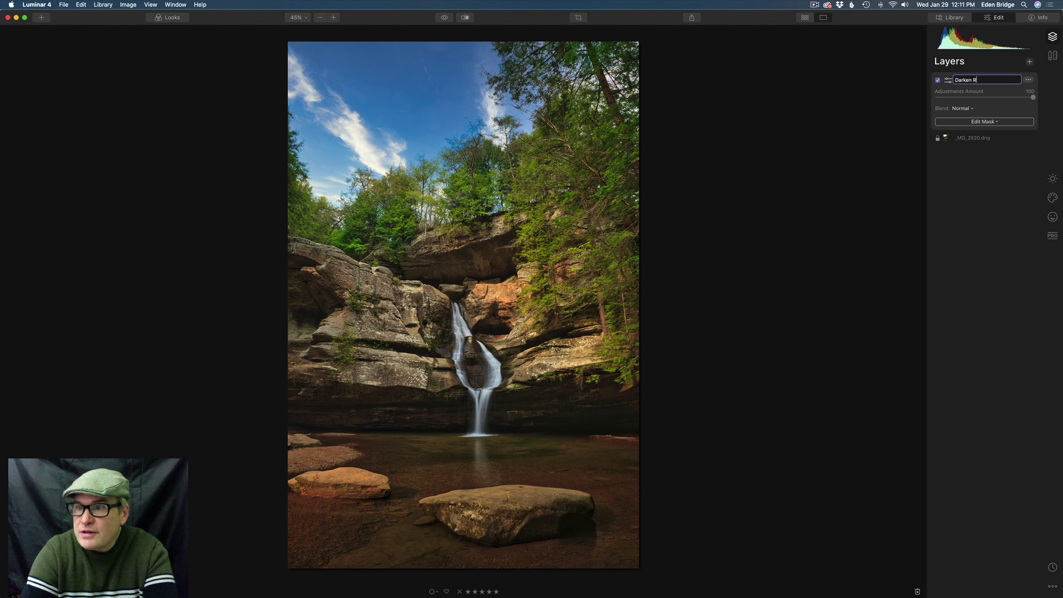
text(ocks)
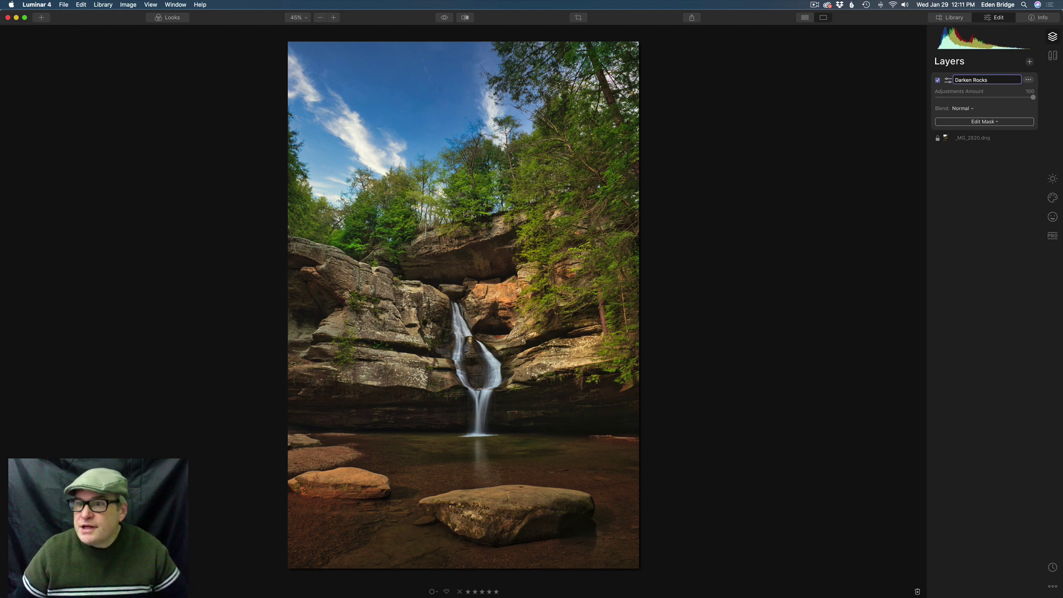
key(Return)
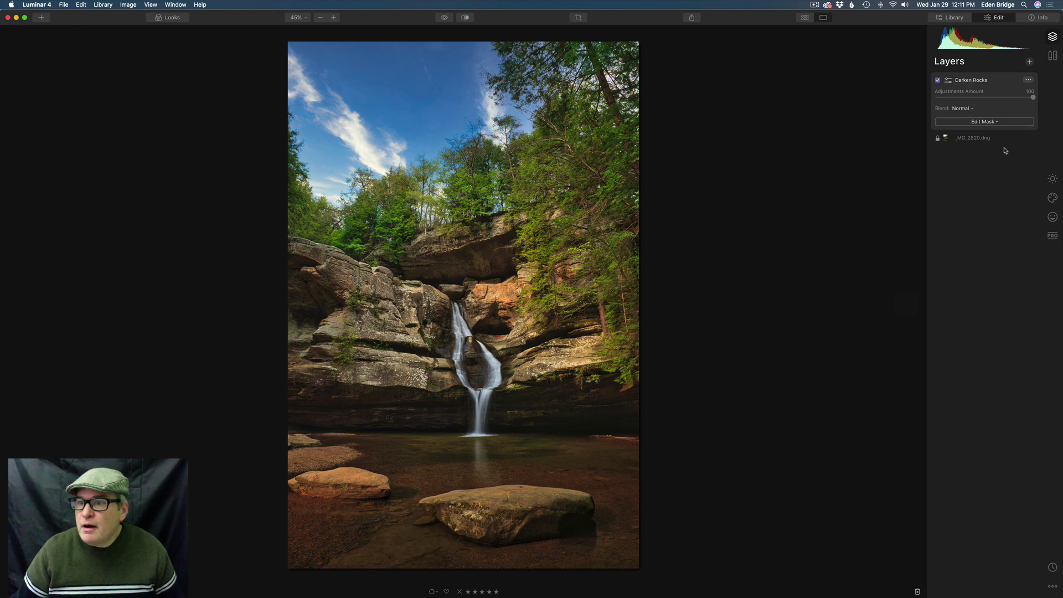
Lower the Light Exposure of the Darken Rocks layer to about -0.32
click(1053, 179)
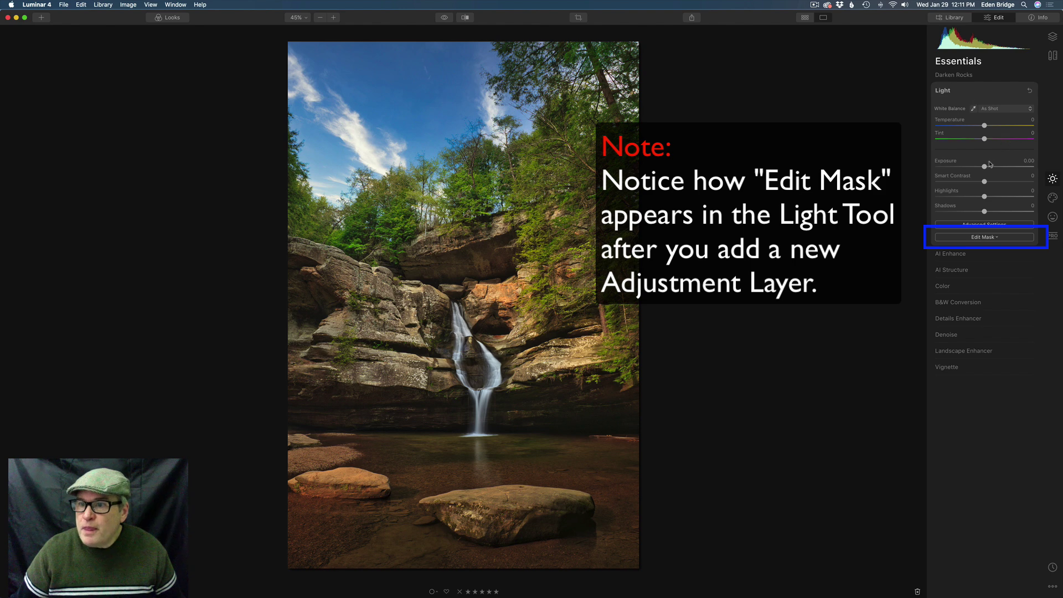
drag(984, 167, 978, 167)
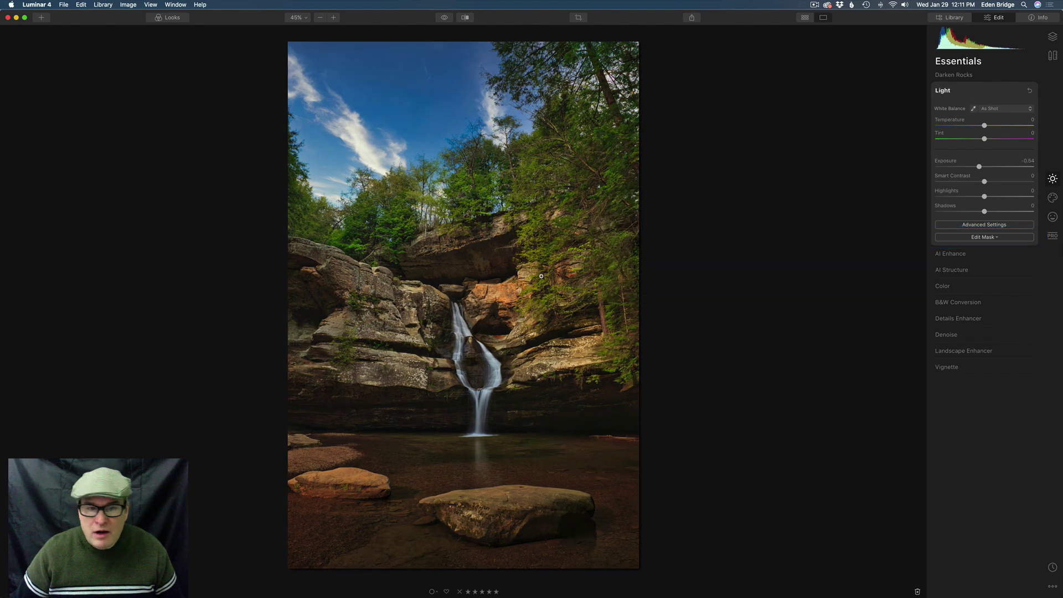
drag(979, 168, 980, 167)
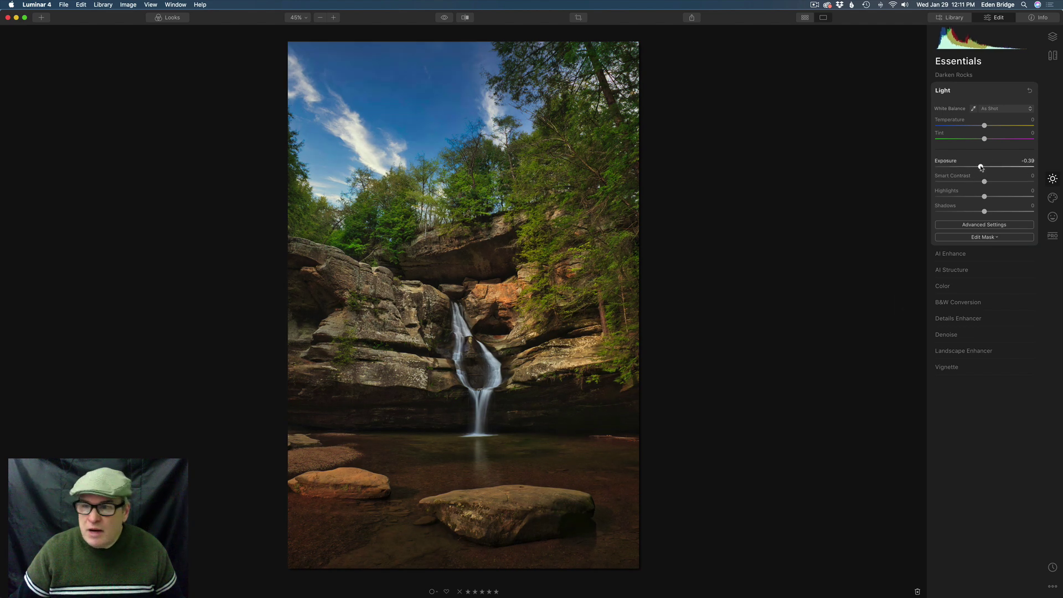
drag(981, 167, 981, 168)
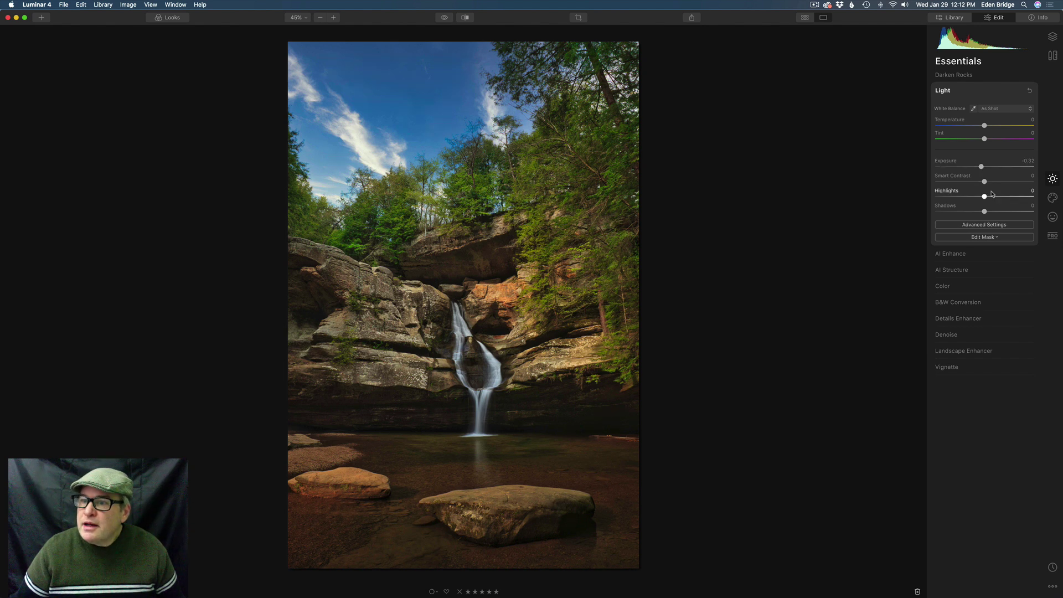
Paint a Light brush mask over the rock wall beside the waterfall, using brush size 125 and 100% opacity
click(991, 237)
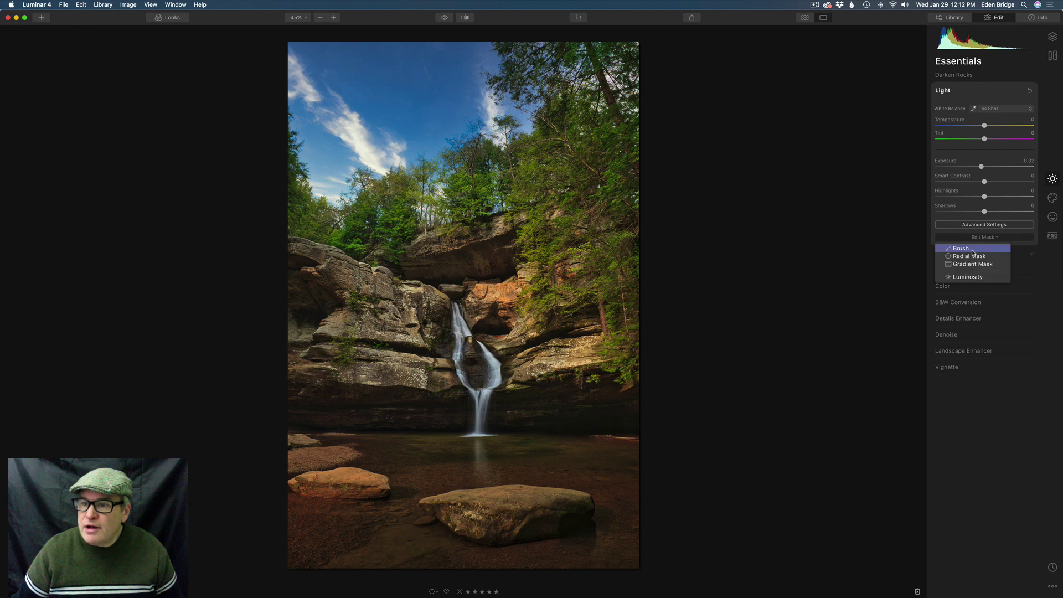
click(972, 252)
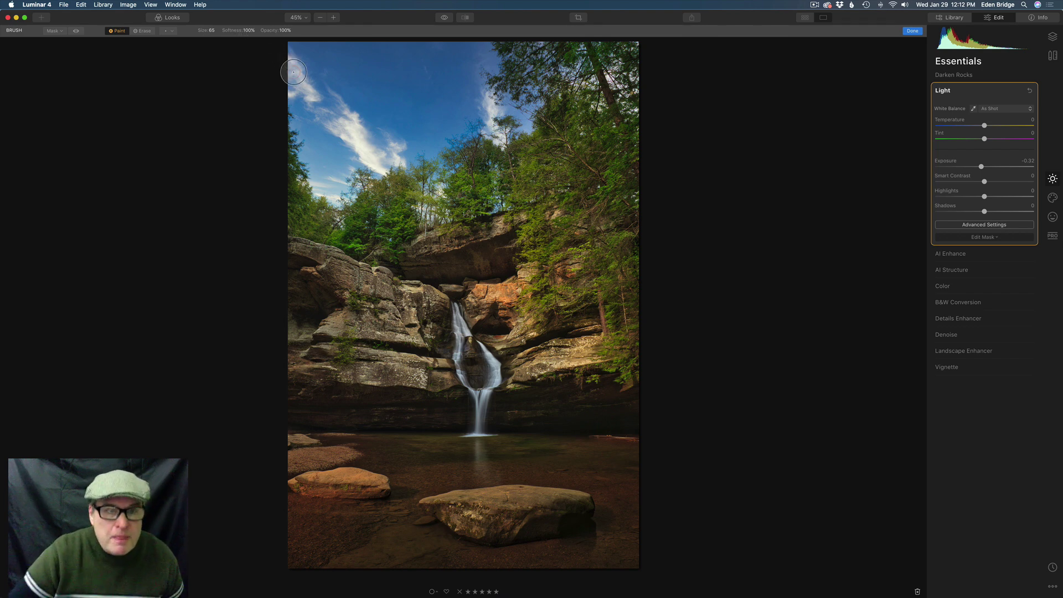
key(bracketright)
key(bracketright)
key(bracketright)
key(bracketright)
key(bracketright)
key(bracketright)
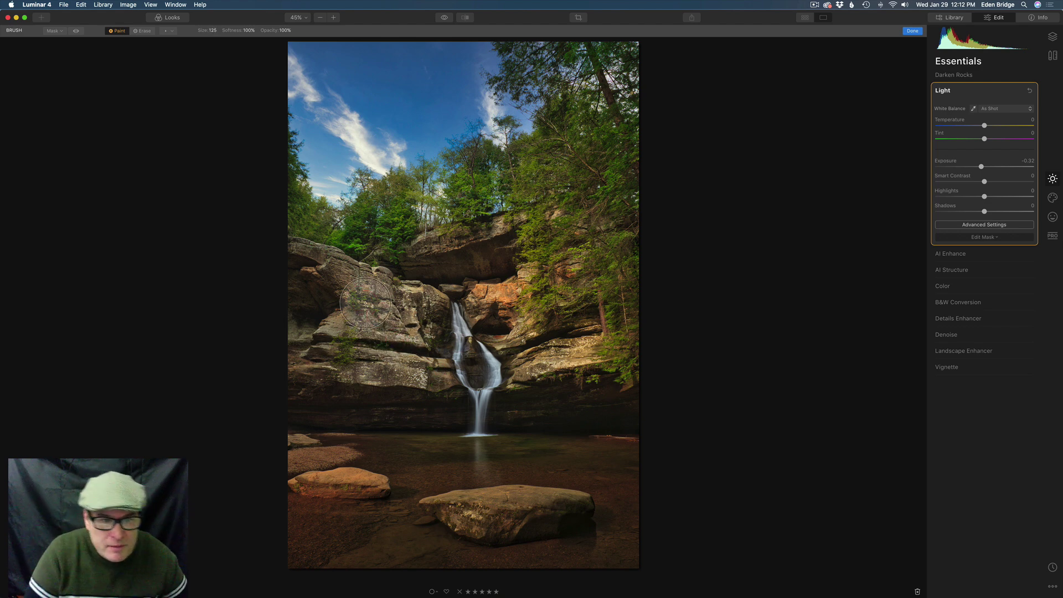
mouse_move(315, 255)
mouse_down()
mouse_move(419, 313)
mouse_move(427, 373)
mouse_move(393, 303)
mouse_move(369, 367)
mouse_move(379, 332)
mouse_move(393, 366)
mouse_move(427, 359)
mouse_move(430, 372)
mouse_move(402, 318)
mouse_move(373, 323)
mouse_up()
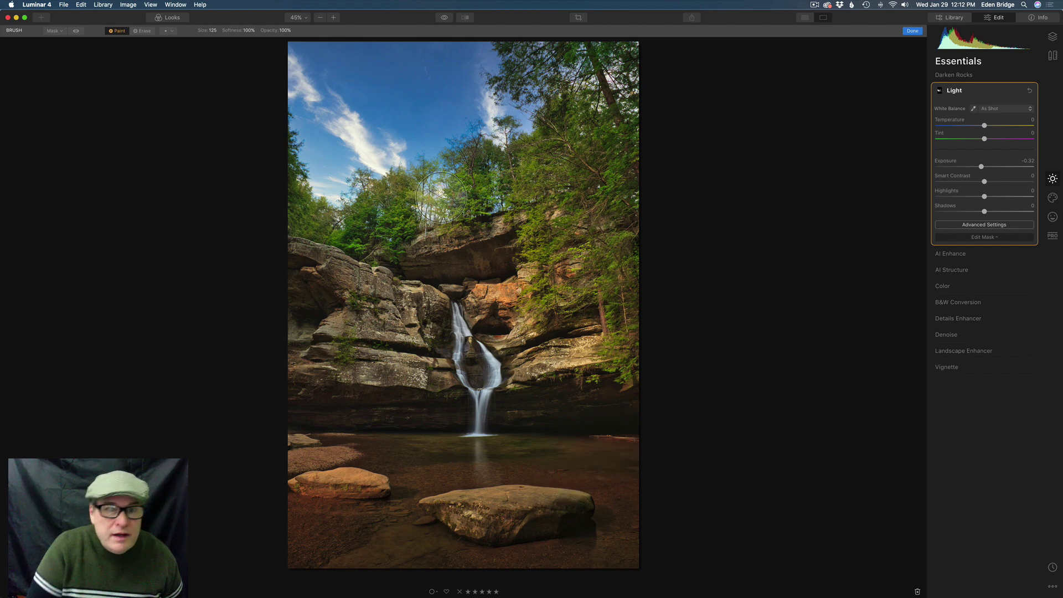
Paint the foreground rocks in the pool into the mask with a smaller brush at 50% opacity
drag(272, 30, 251, 30)
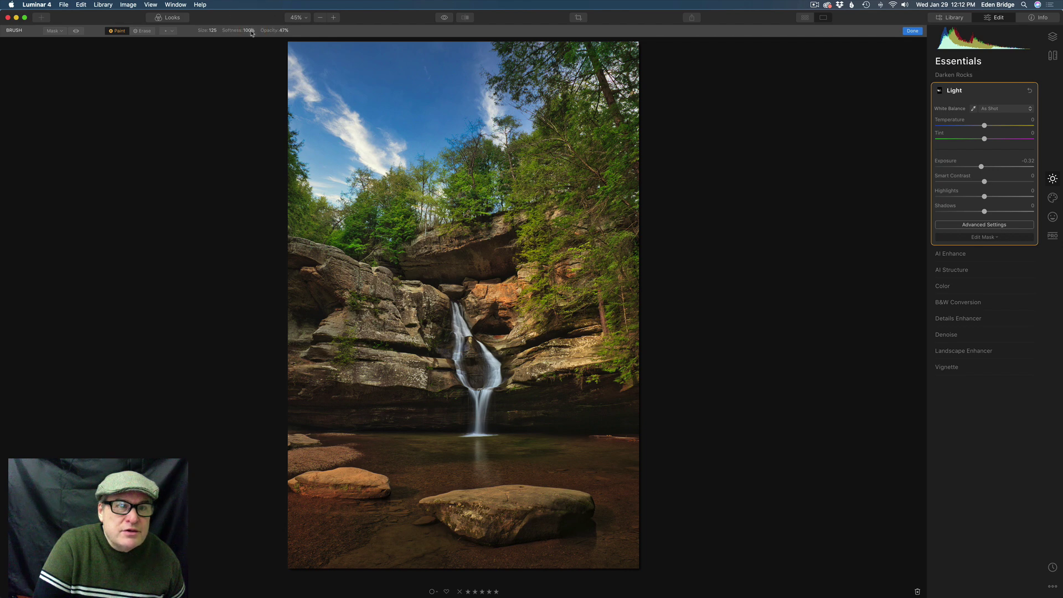
key(bracketleft)
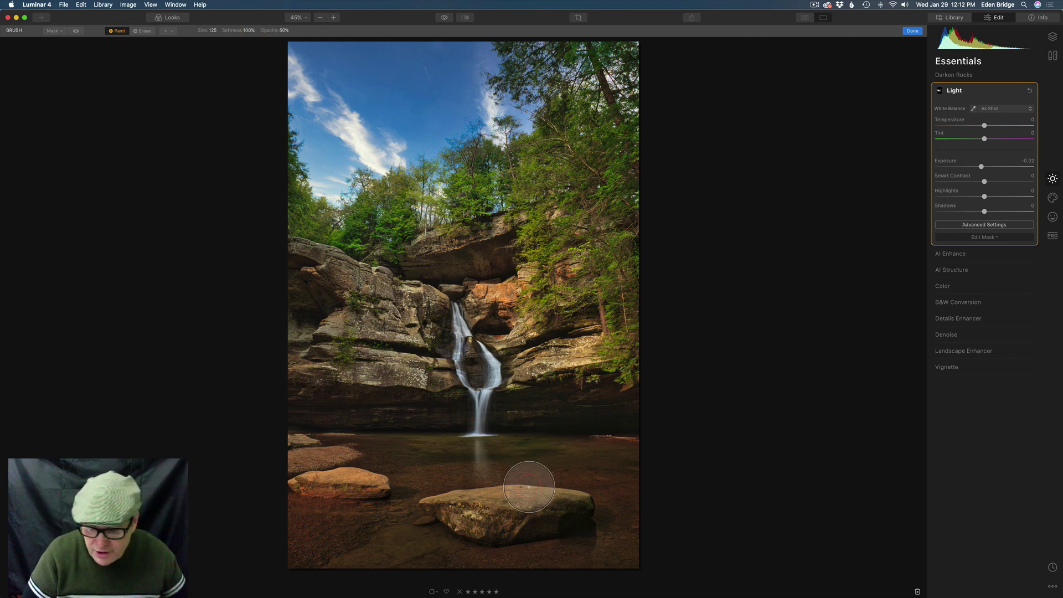
key(bracketleft)
key(bracketleft)
key(bracketleft)
key(bracketleft)
key(bracketleft)
key(bracketleft)
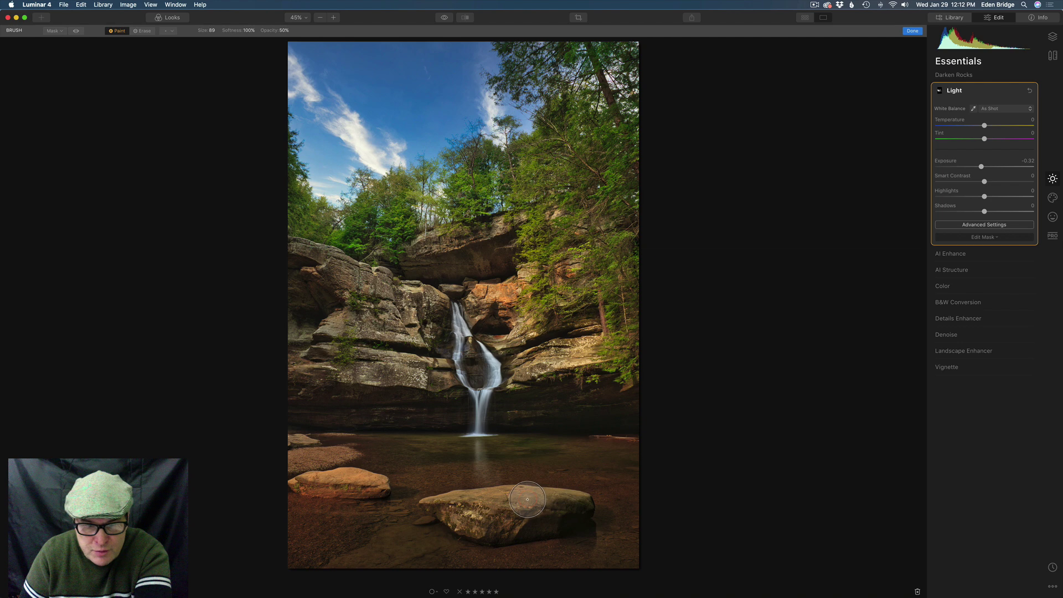
mouse_move(532, 505)
mouse_down()
mouse_move(443, 507)
mouse_move(589, 502)
mouse_move(461, 501)
mouse_move(567, 505)
mouse_move(451, 507)
mouse_move(434, 517)
mouse_move(373, 479)
mouse_move(317, 485)
mouse_move(399, 491)
mouse_move(309, 482)
mouse_move(377, 492)
mouse_move(346, 487)
mouse_move(349, 463)
mouse_up()
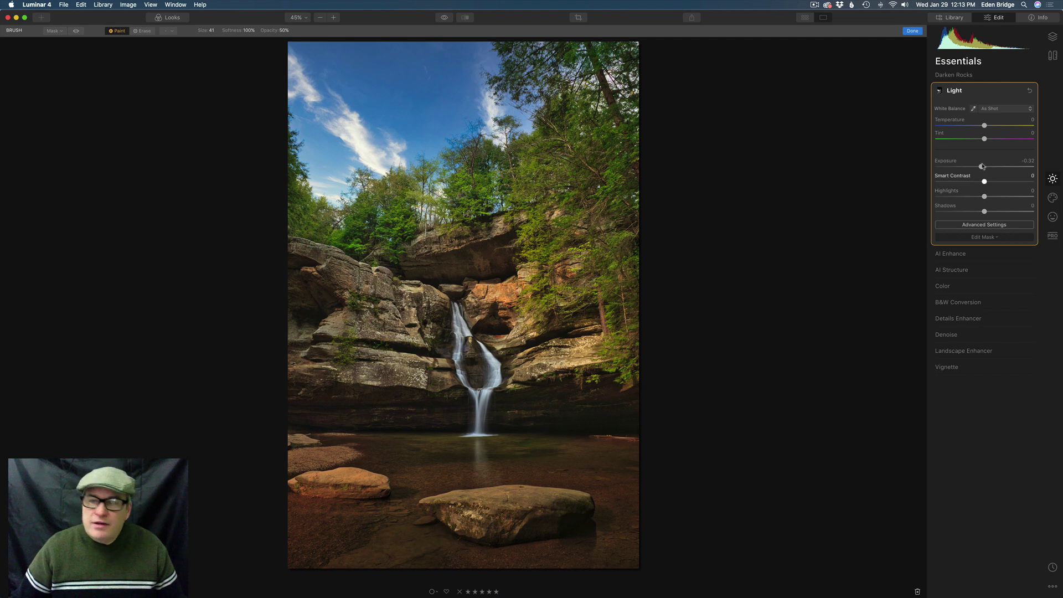
Compare the photo with and without the Darken Rocks layer, leaving the layer visible
click(1053, 37)
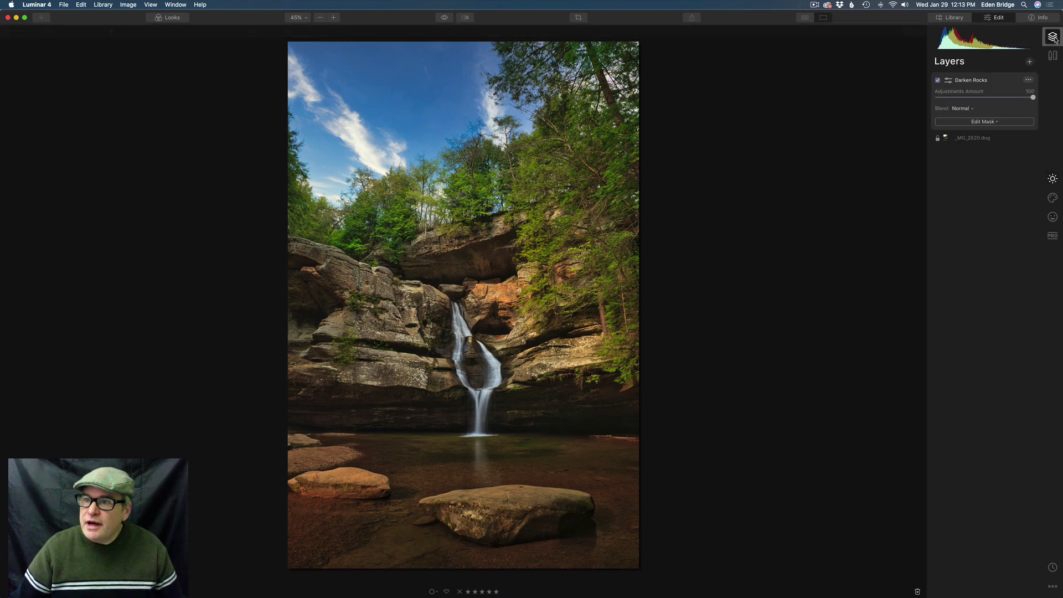
click(937, 80)
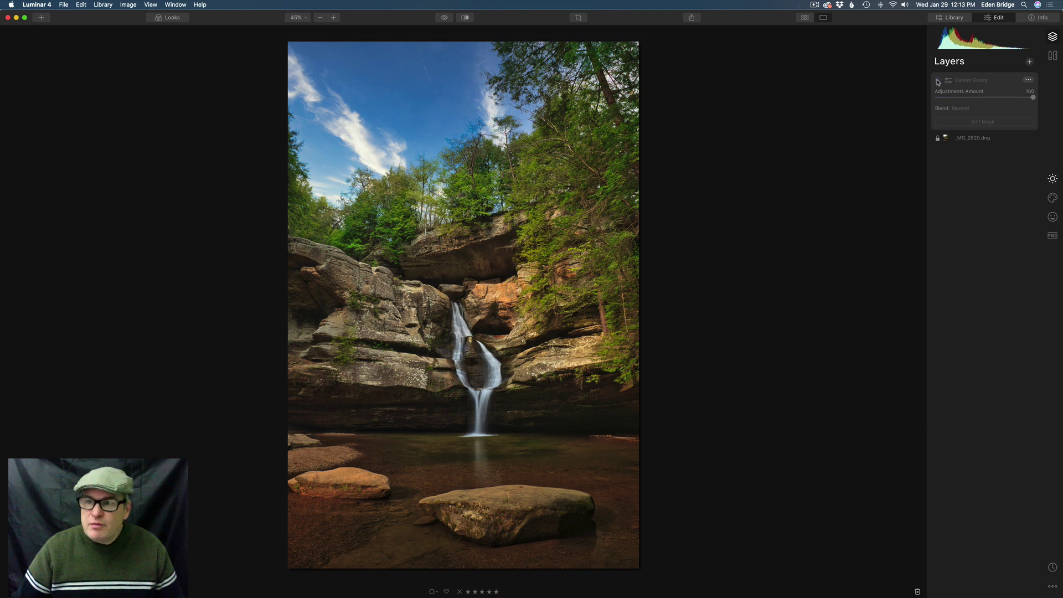
click(938, 81)
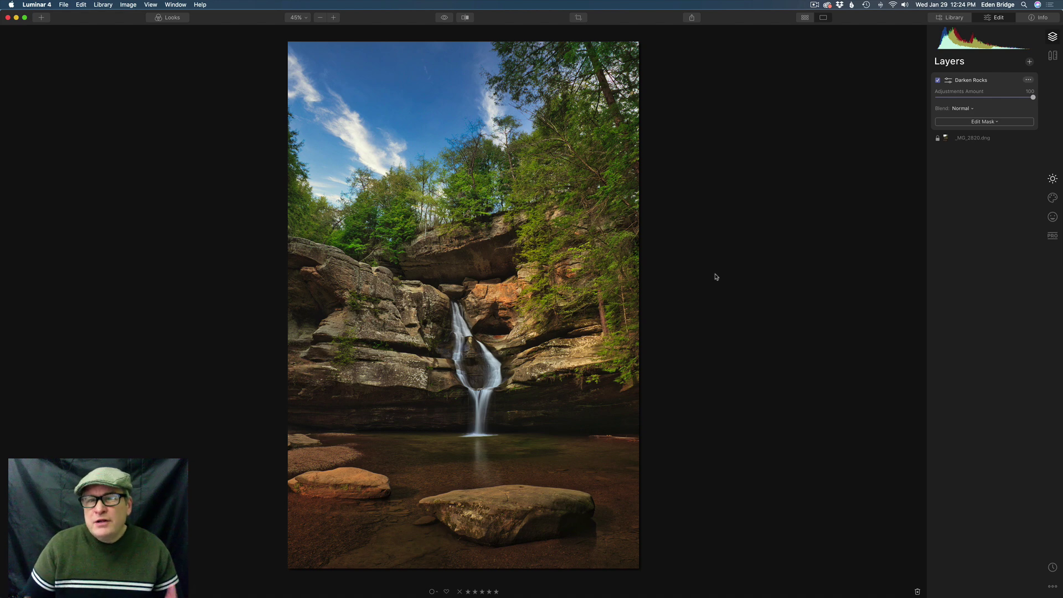
click(1053, 39)
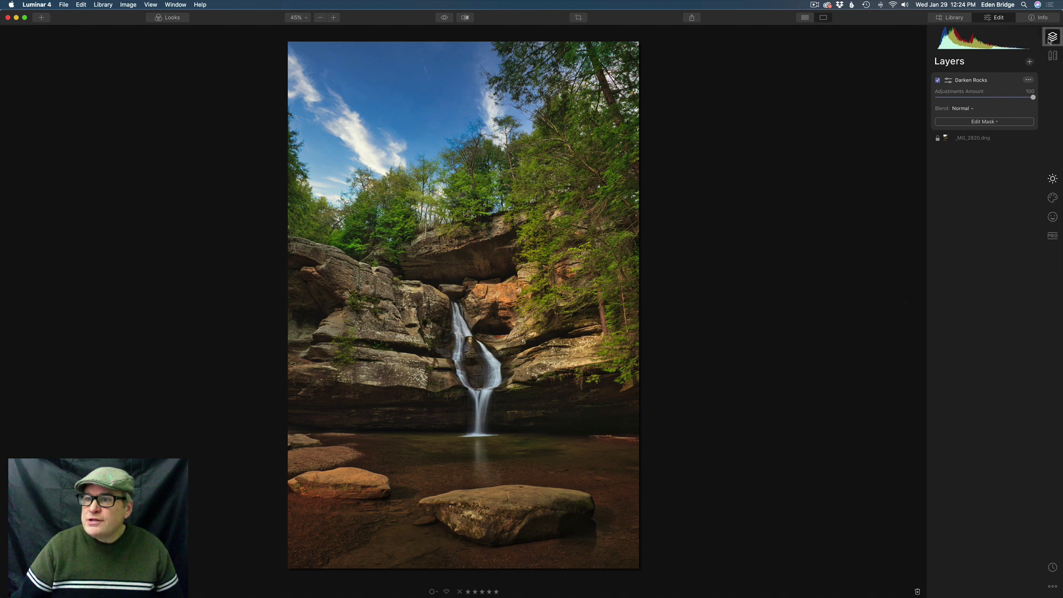
Add a new adjustment layer above Darken Rocks and rename it "Vig, Color, Light"
click(1029, 62)
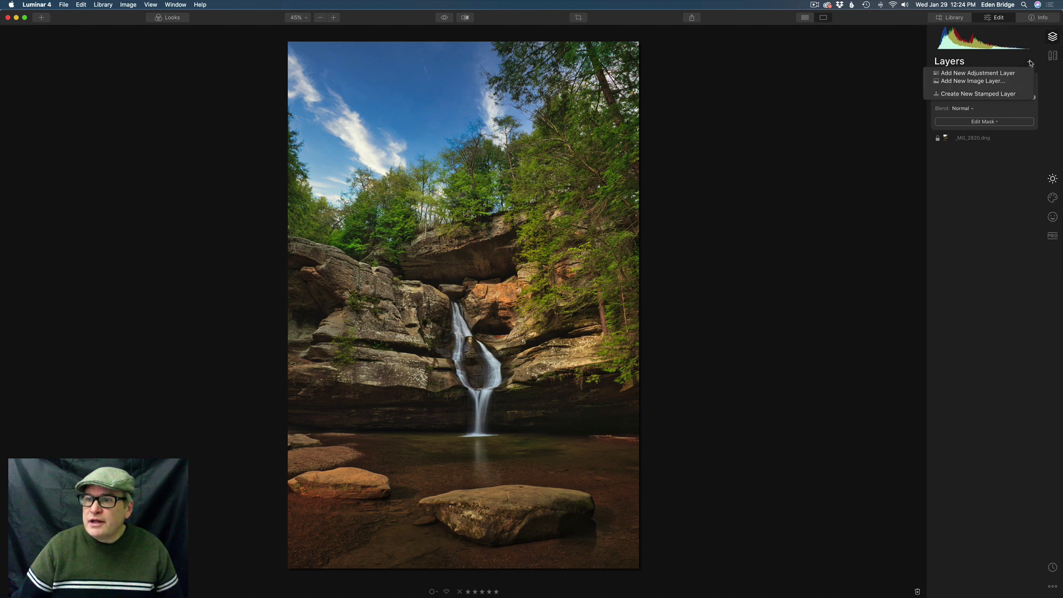
click(999, 74)
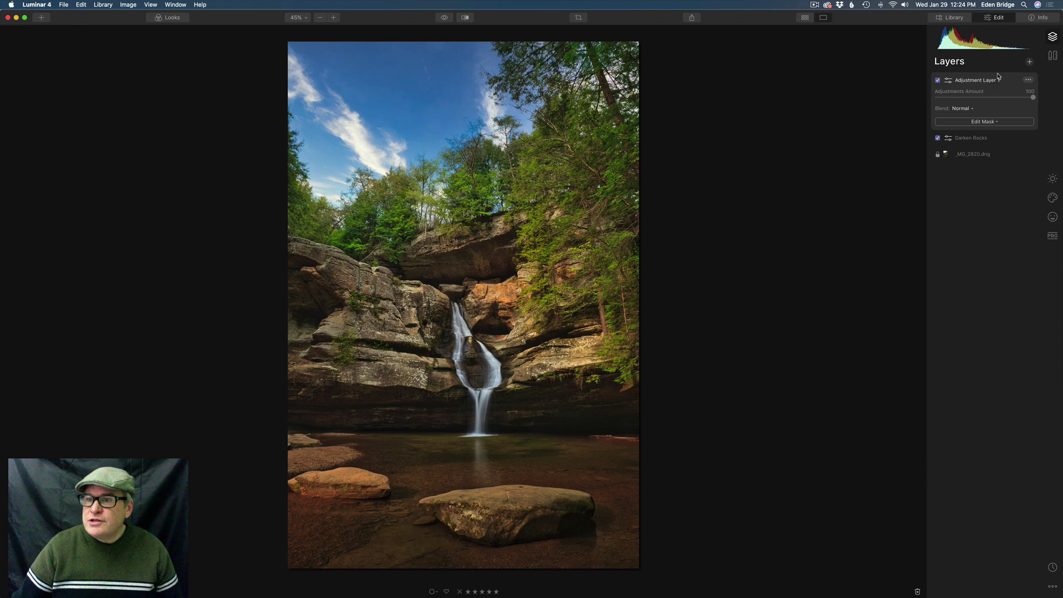
click(1028, 79)
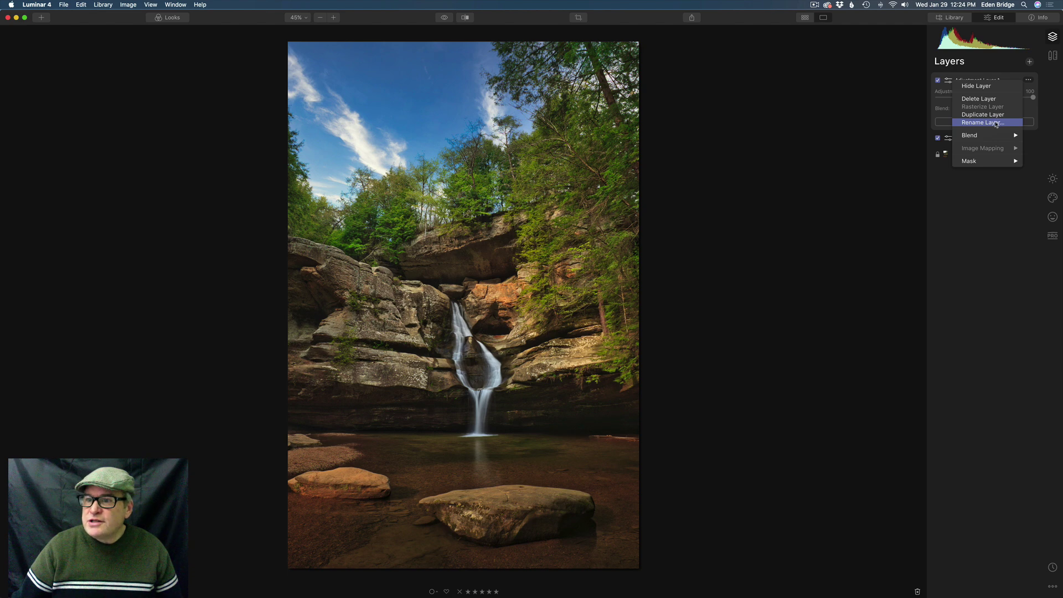
click(996, 124)
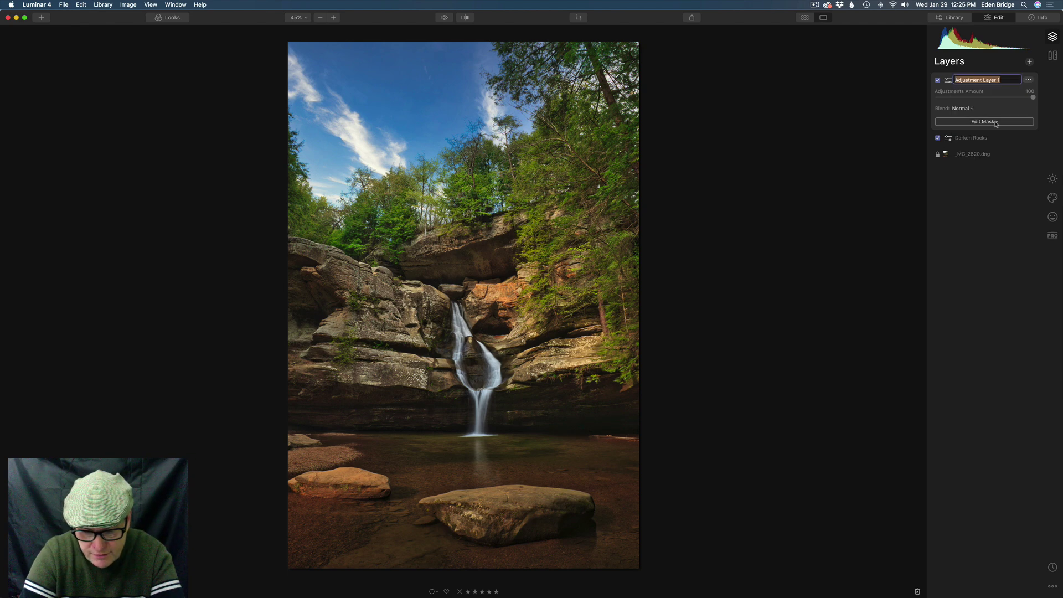
text(Vug)
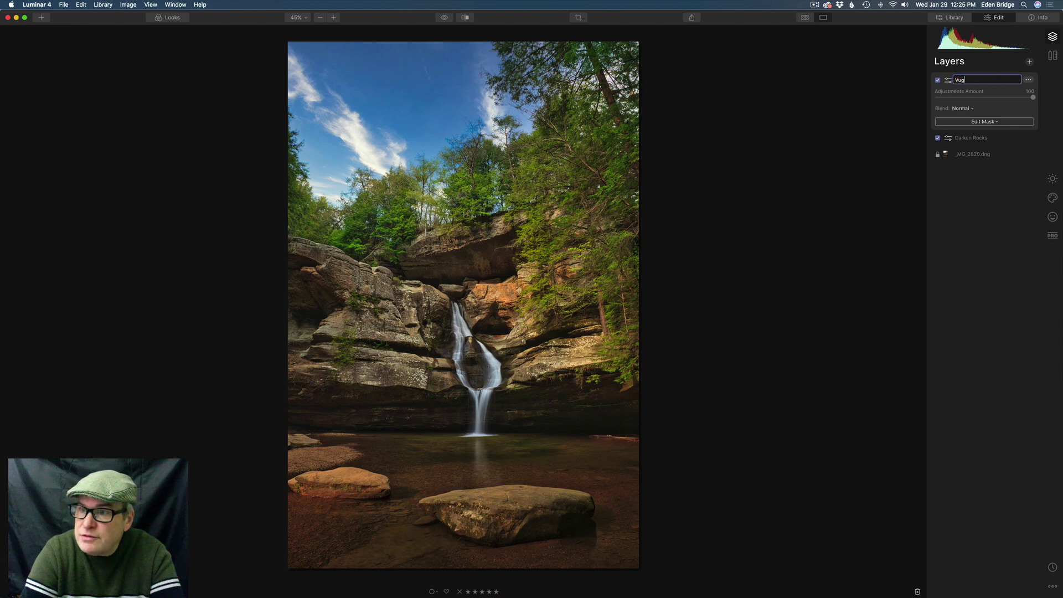
key(BackSpace)
key(BackSpace)
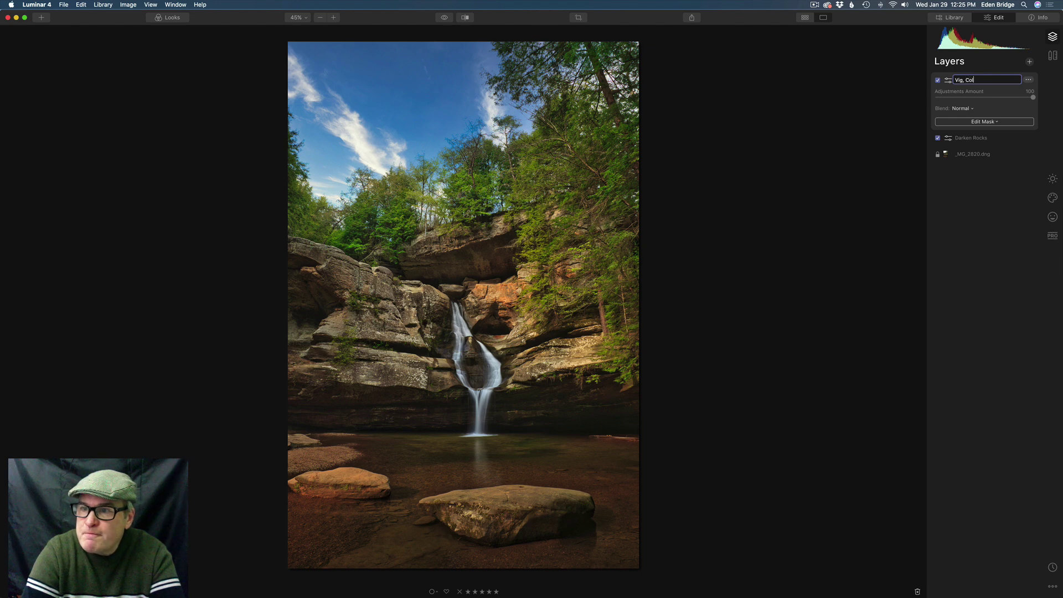
text(ig, Color, Light)
click(869, 216)
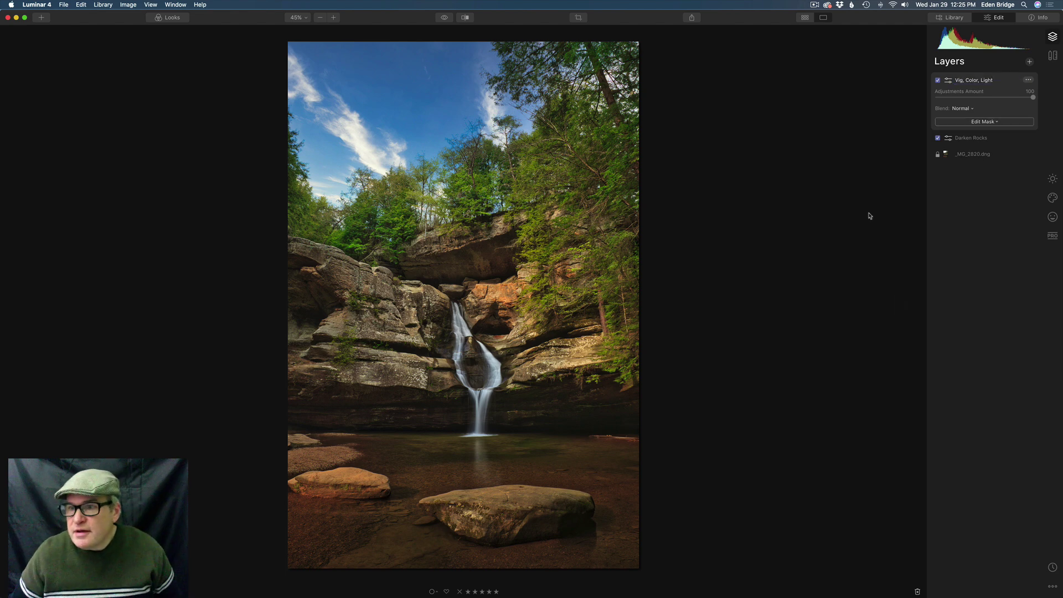
Darken the photo's edges with the Vignette filter on the new layer, setting its amount to about -76
click(1052, 179)
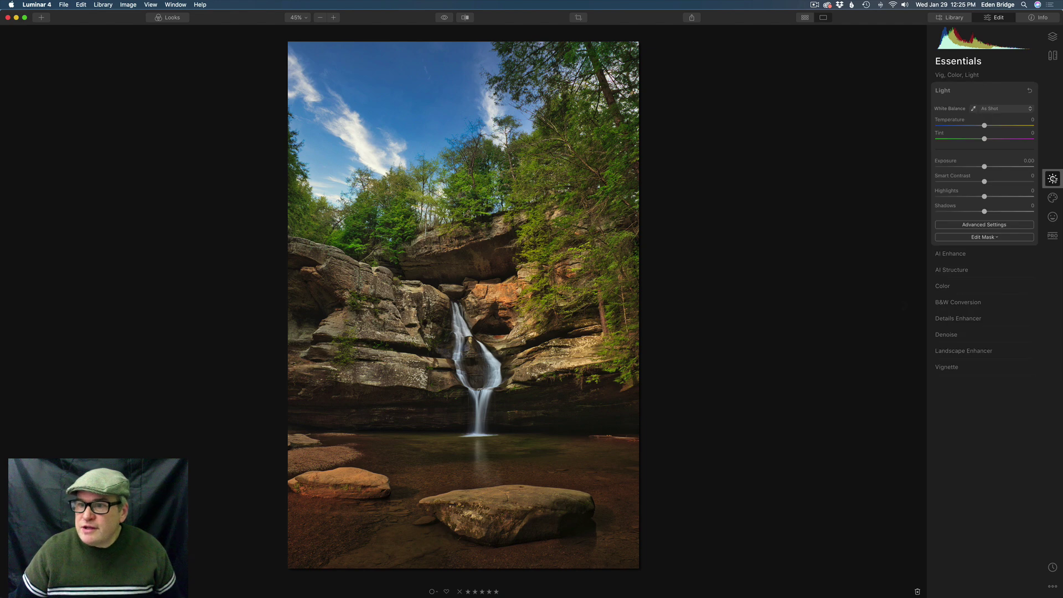
click(987, 369)
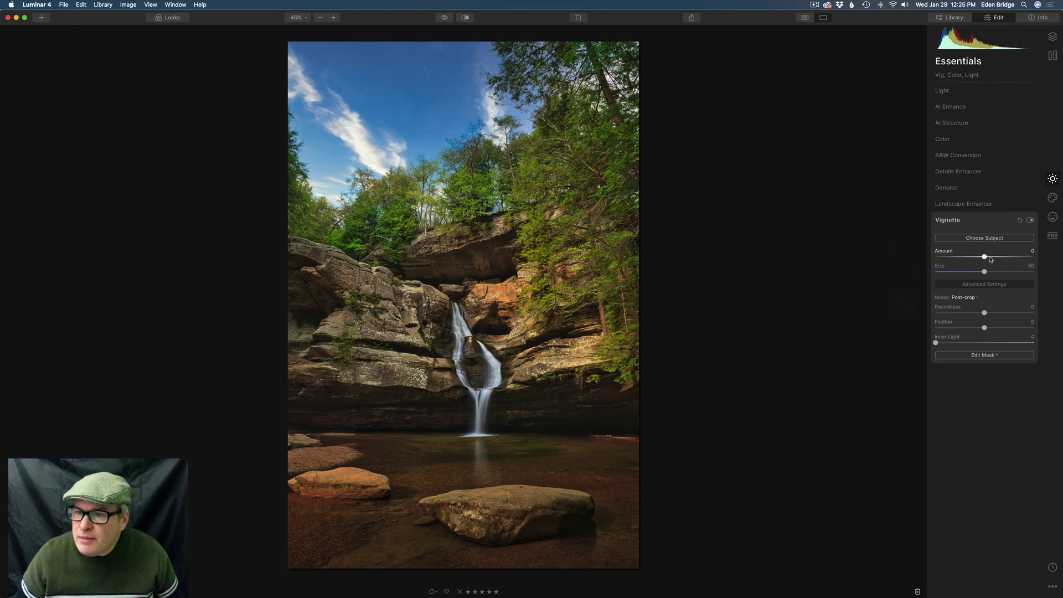
drag(983, 257, 947, 257)
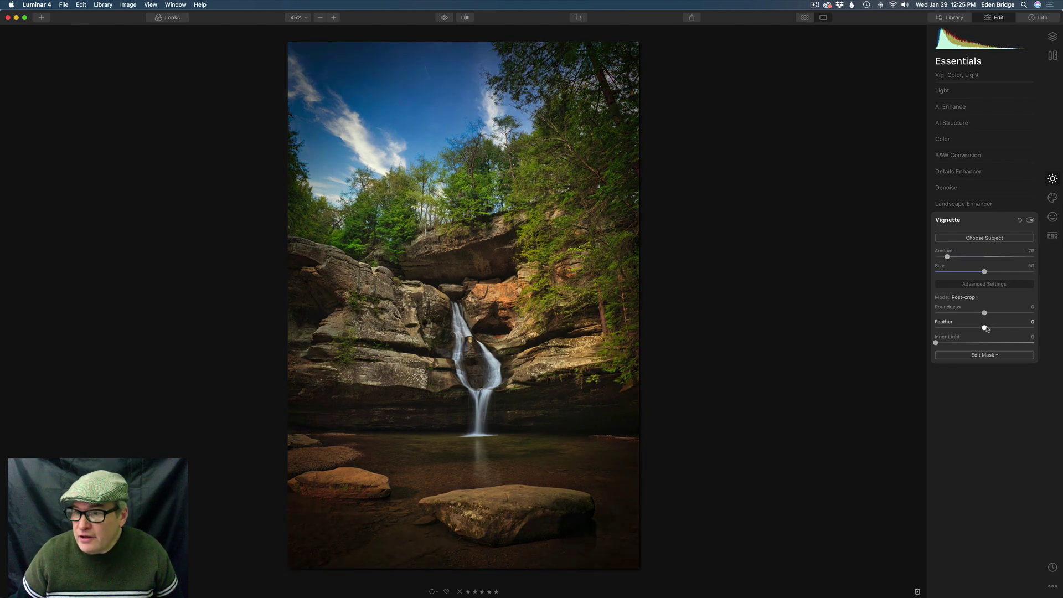
Shape the vignette with a temporary hard edge, setting roundness to about -68 and size to 31, and finish with feather at 100
drag(985, 328, 957, 313)
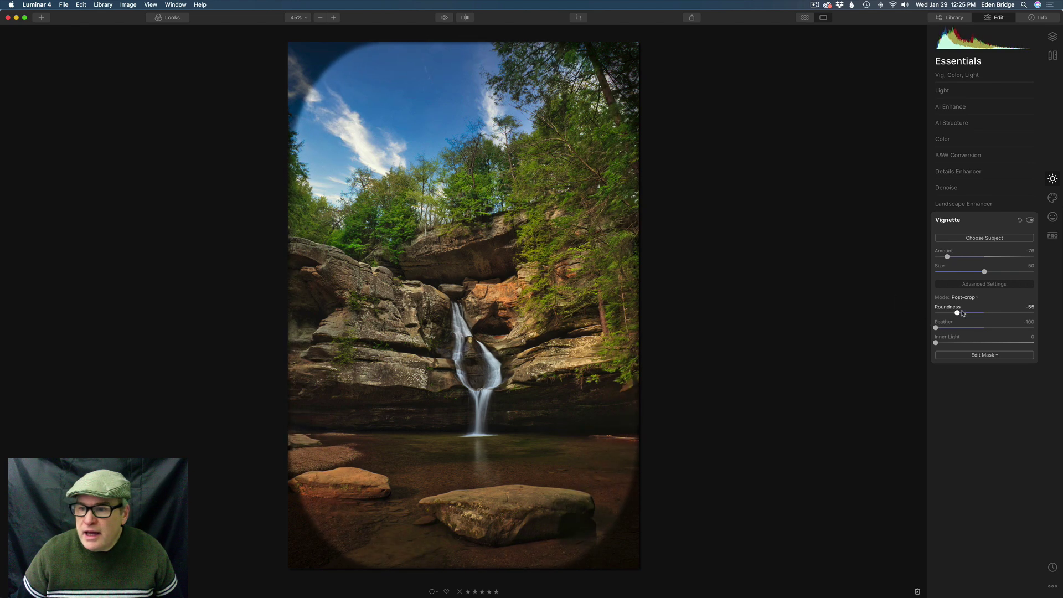
drag(983, 272, 969, 272)
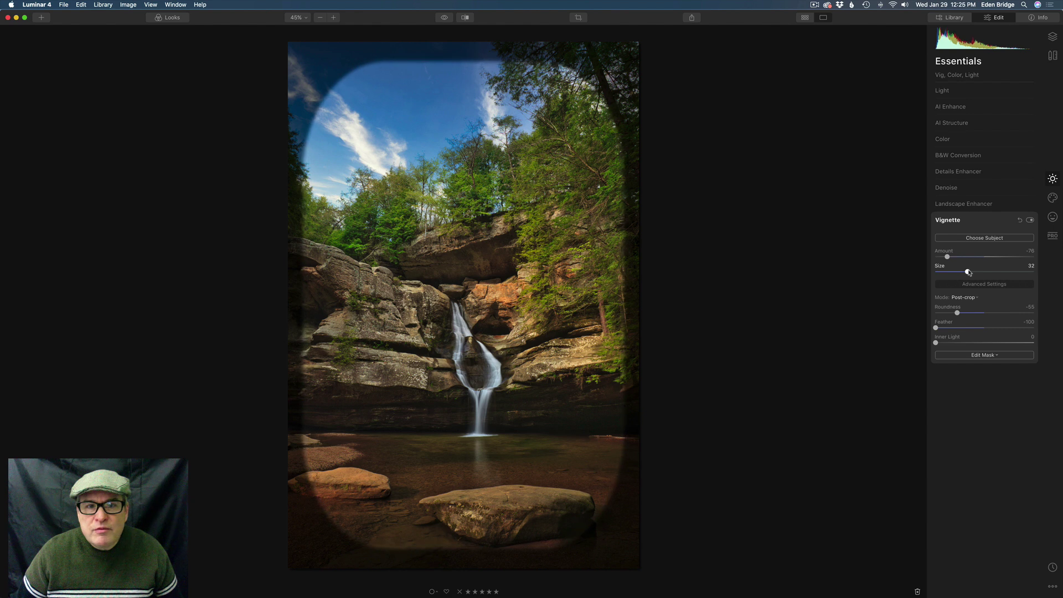
drag(957, 313, 951, 312)
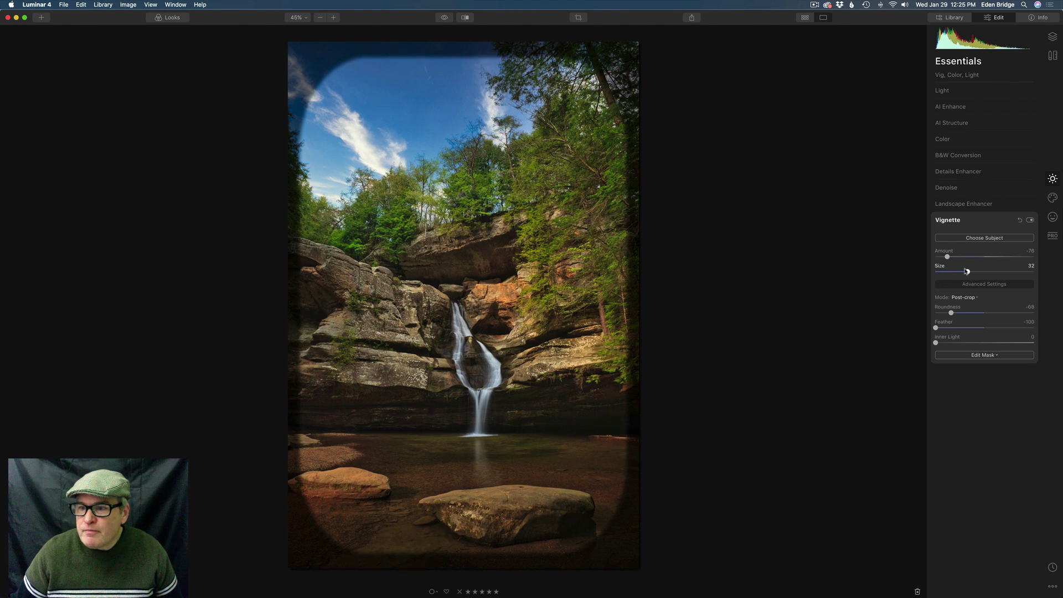
drag(967, 273, 966, 272)
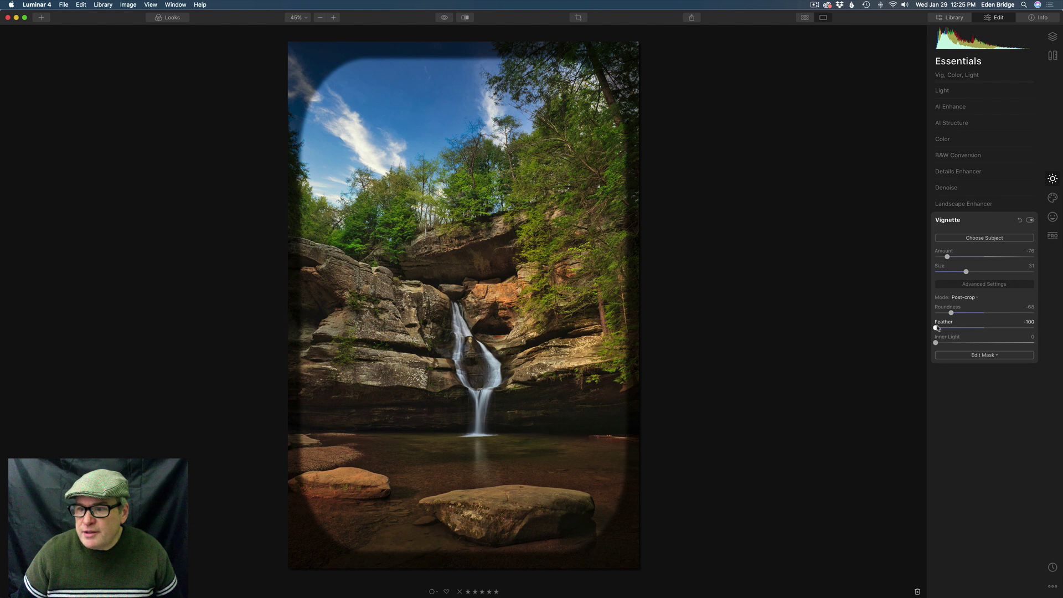
drag(937, 328, 1054, 330)
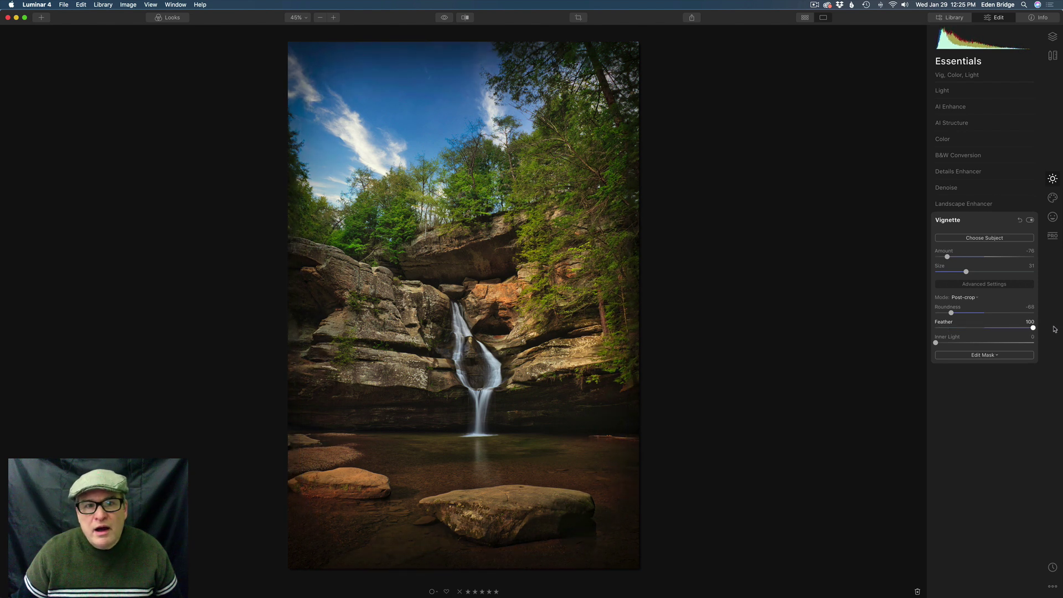
Try different vignette amounts, settle on about -35, and compare the photo with the vignette off and on
click(965, 258)
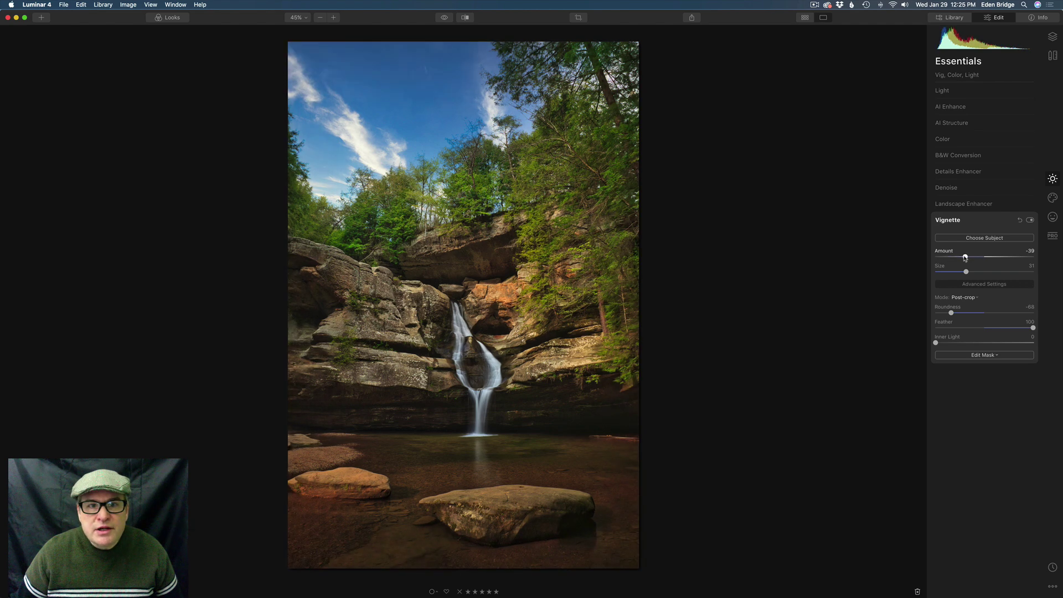
click(964, 257)
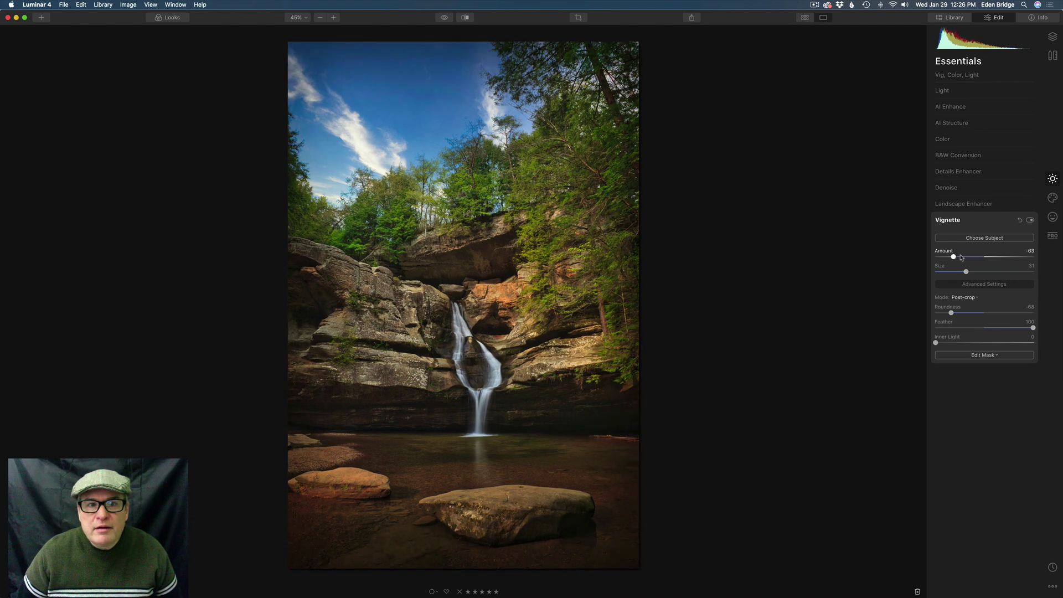
click(965, 258)
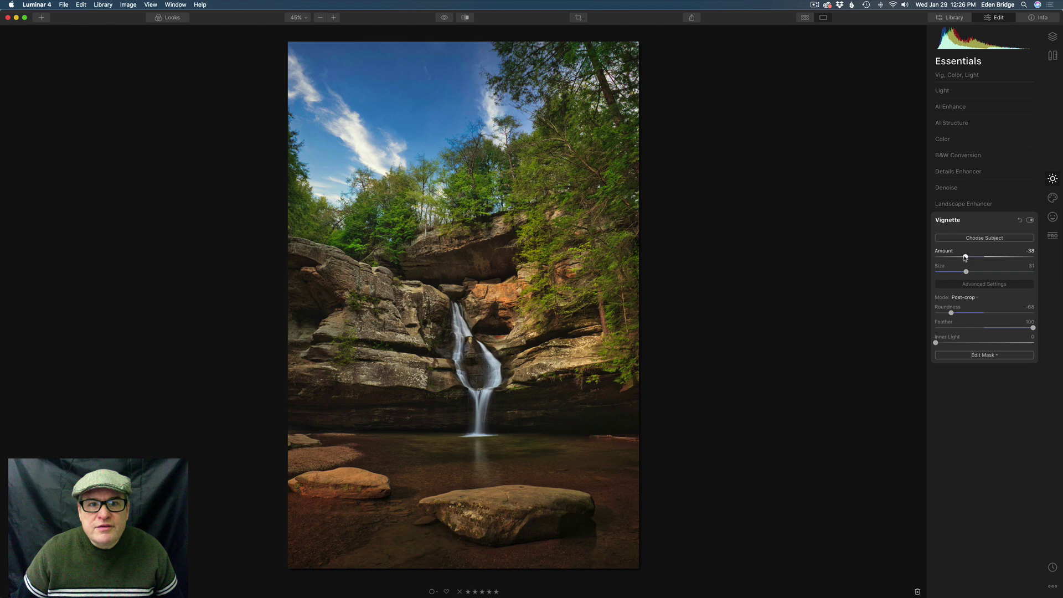
drag(965, 257, 967, 257)
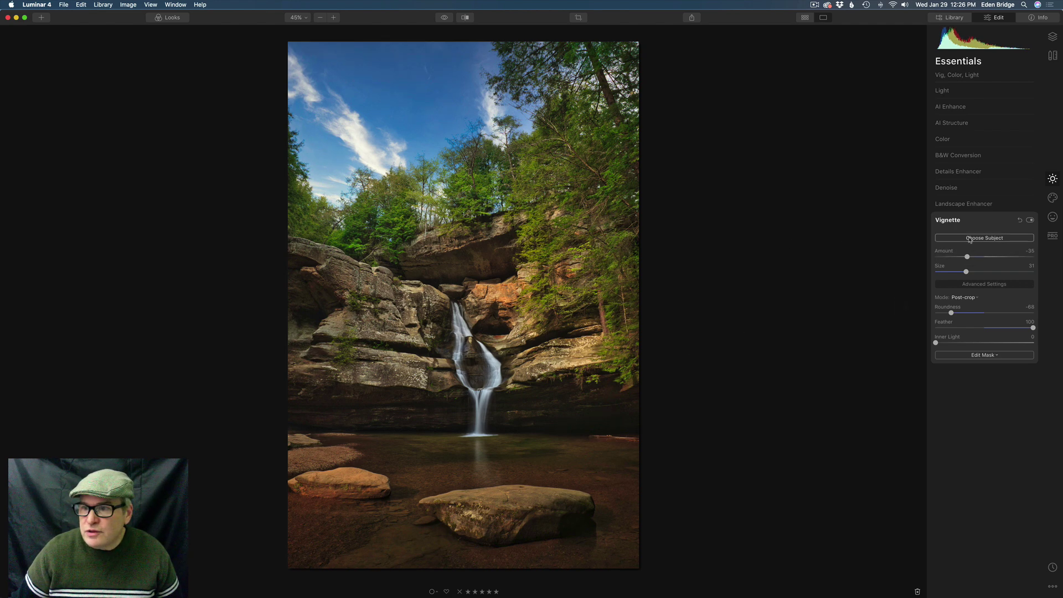
click(1030, 220)
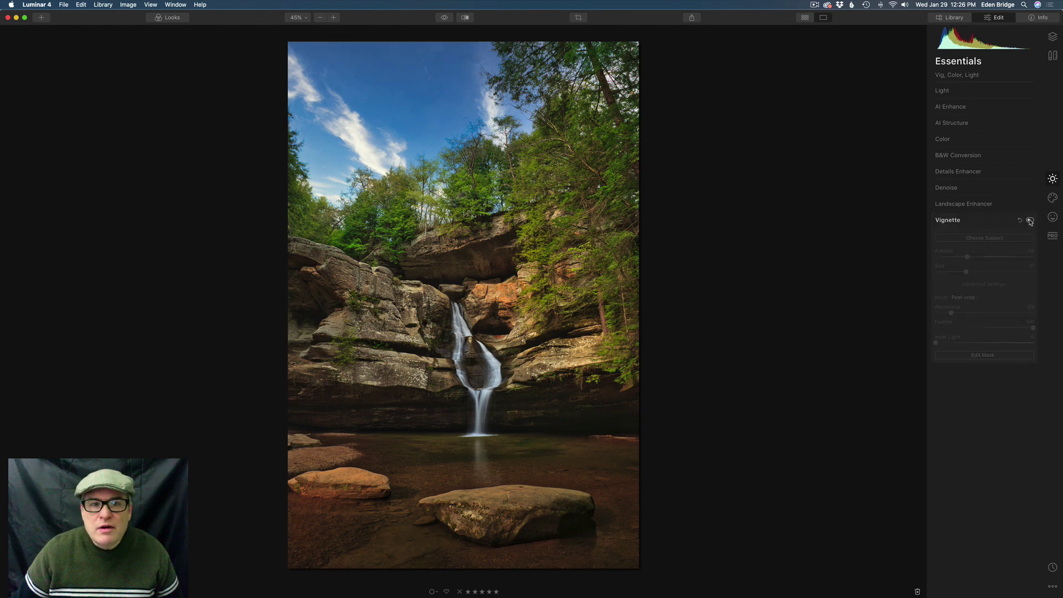
click(1030, 220)
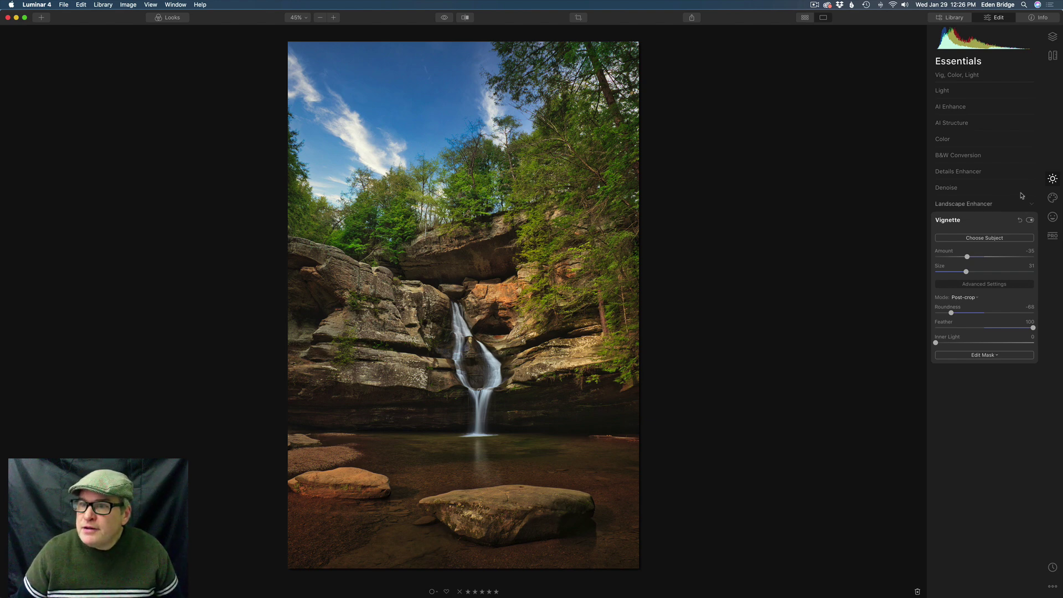
On the Vig, Color, Light layer, set Color saturation to -5 and raise Light exposure to 0.15
click(971, 140)
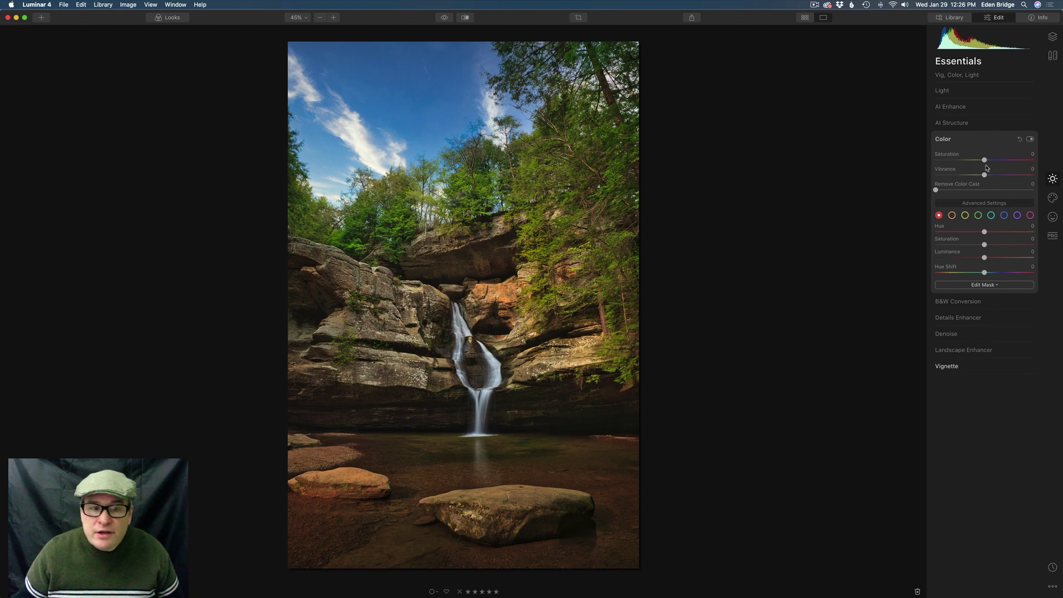
drag(984, 160, 982, 160)
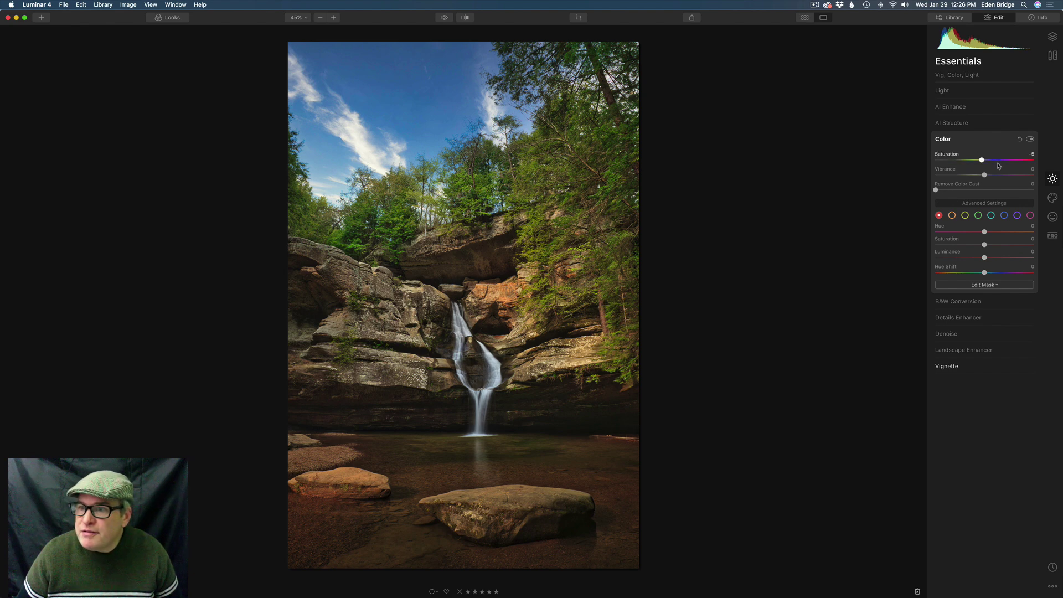
click(980, 90)
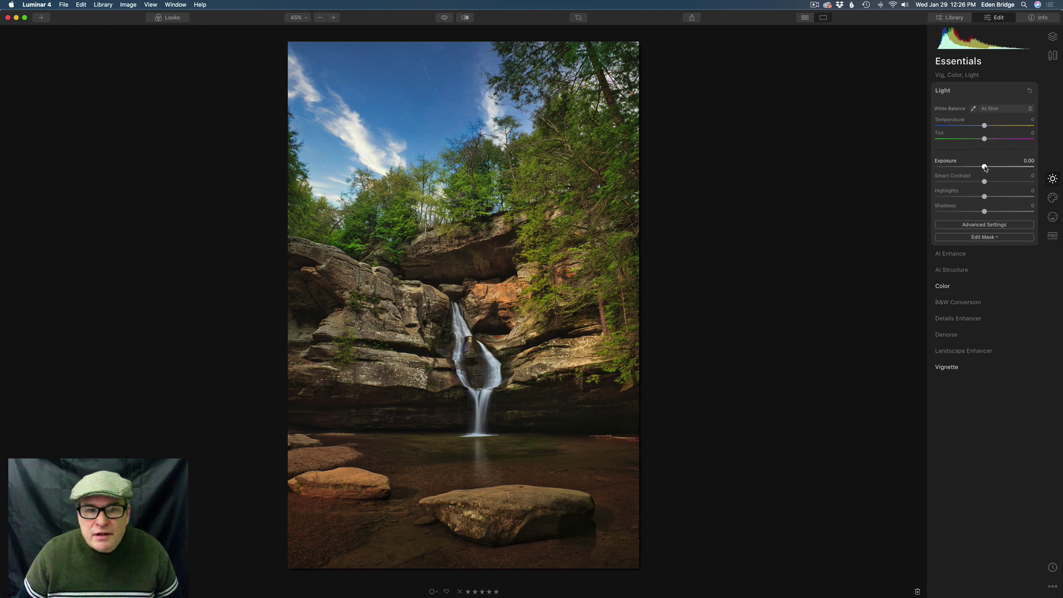
drag(984, 168, 987, 168)
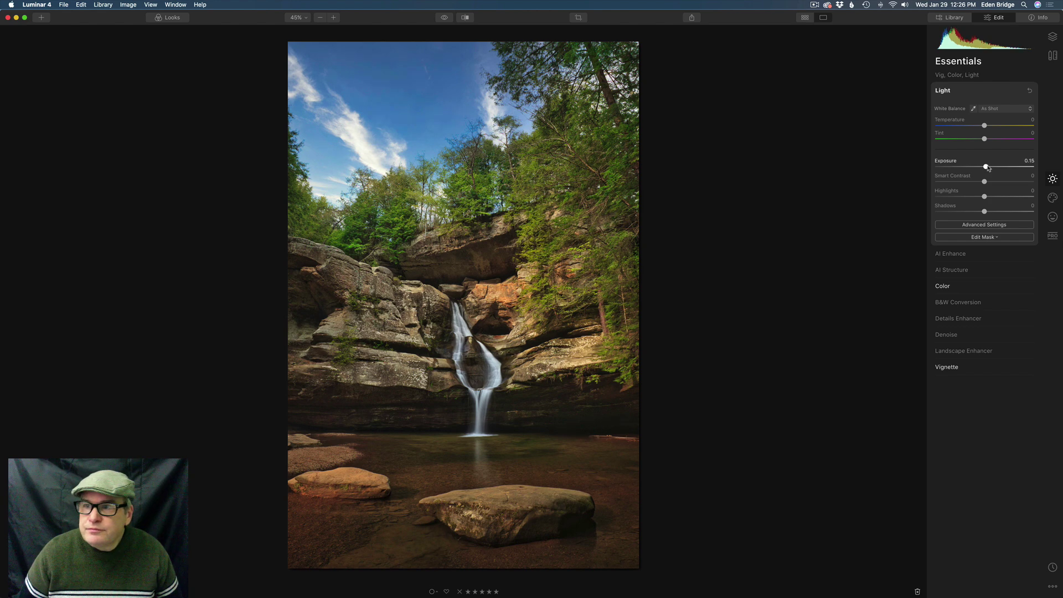
Compare the photo with the Vig, Color, Light layer hidden and shown
click(1052, 36)
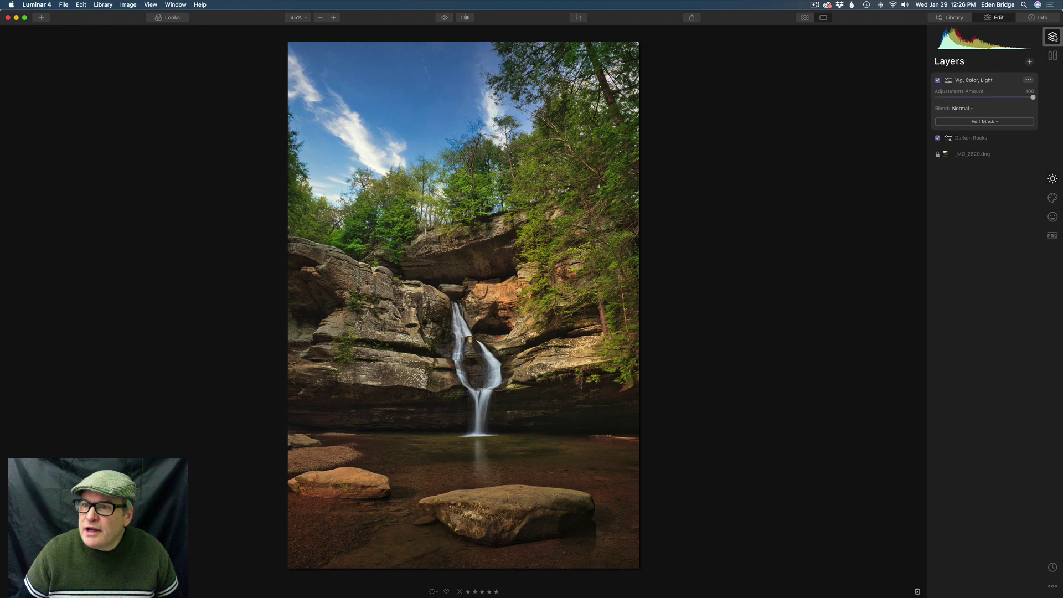
click(937, 81)
click(937, 80)
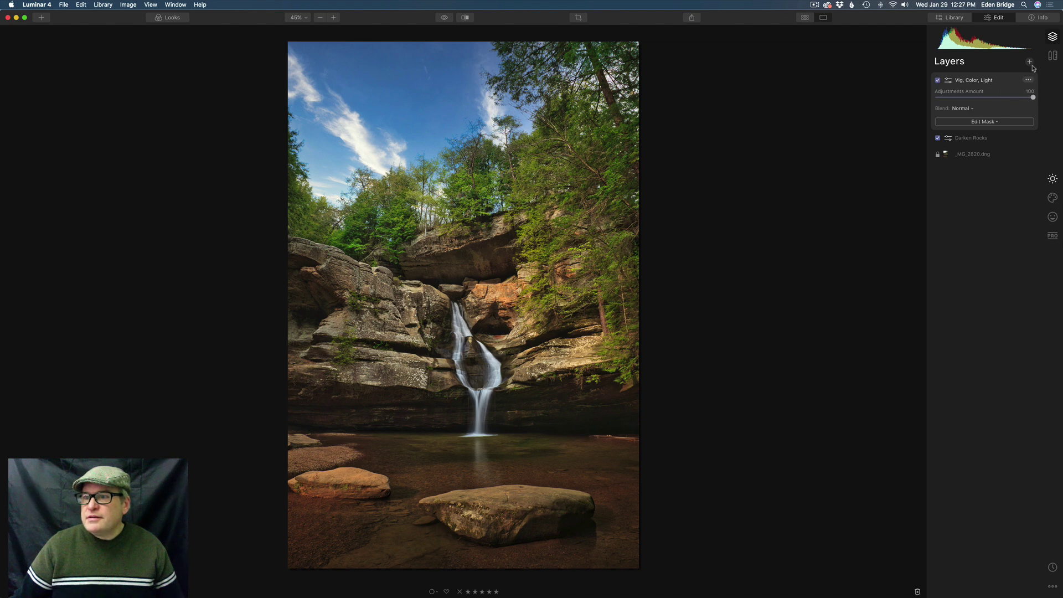
Reduce the layer's Light exposure to 0.09 and check the photo with the Vig, Color, Light layer off and on
click(1047, 179)
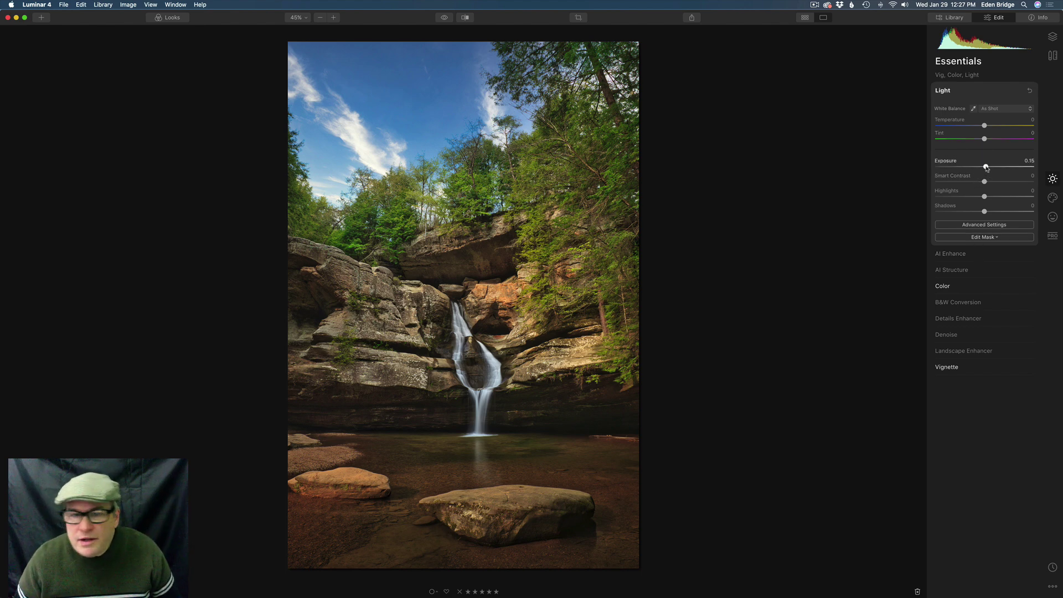
drag(986, 168, 985, 169)
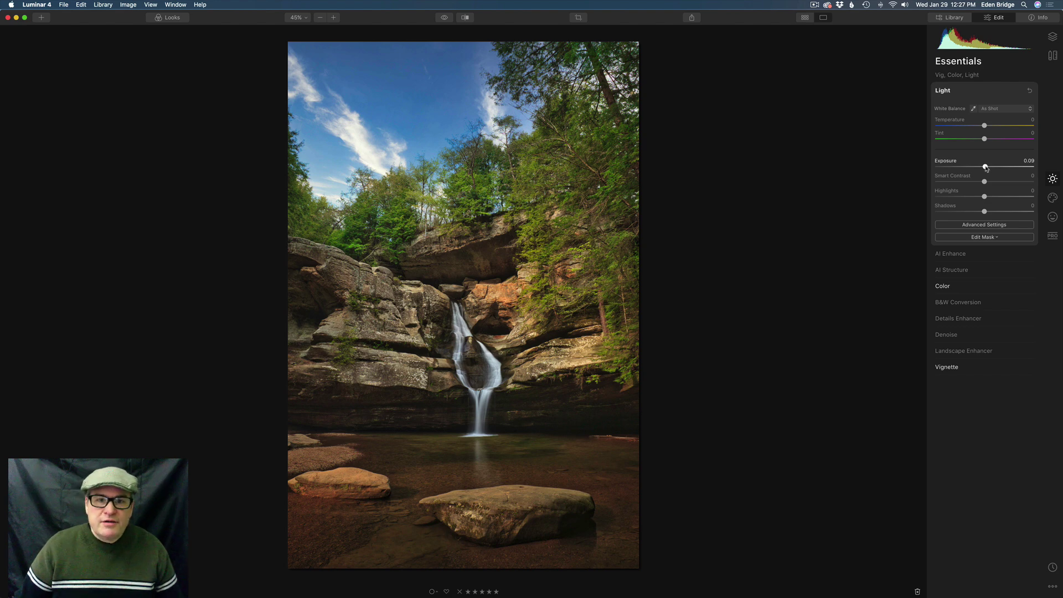
click(1052, 37)
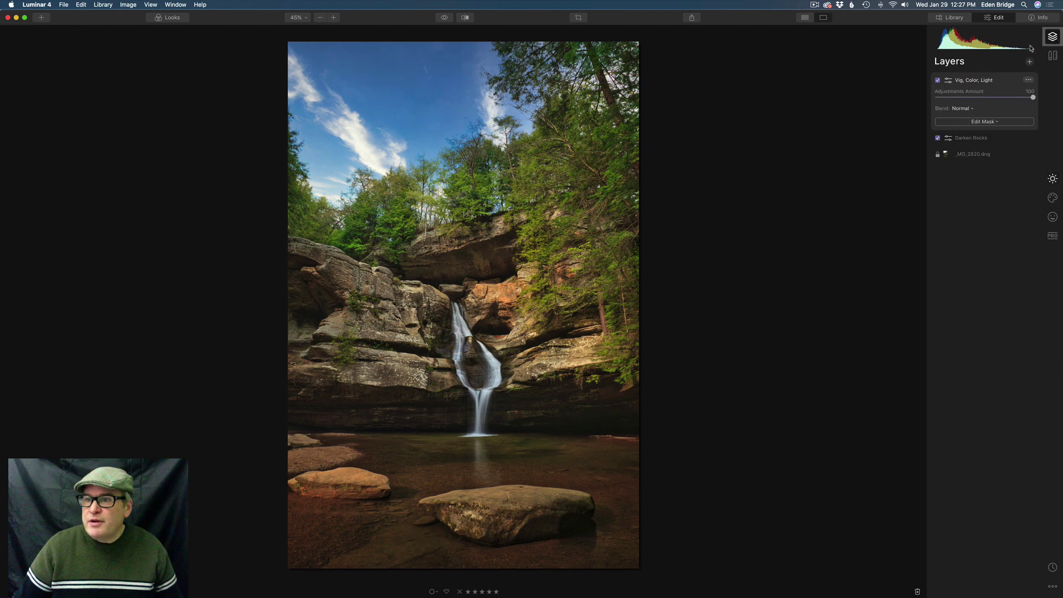
click(938, 81)
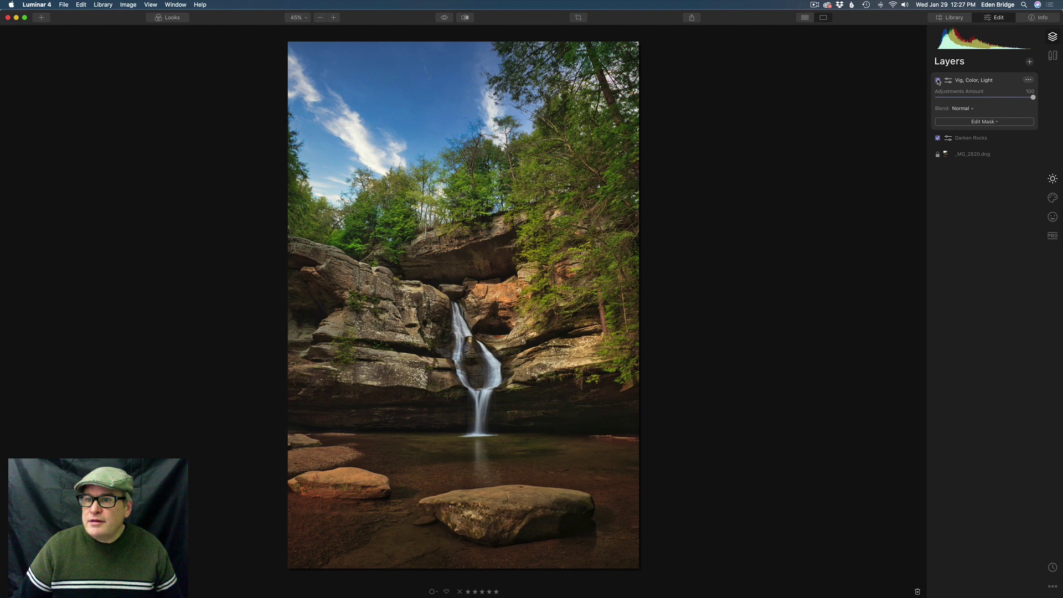
click(938, 80)
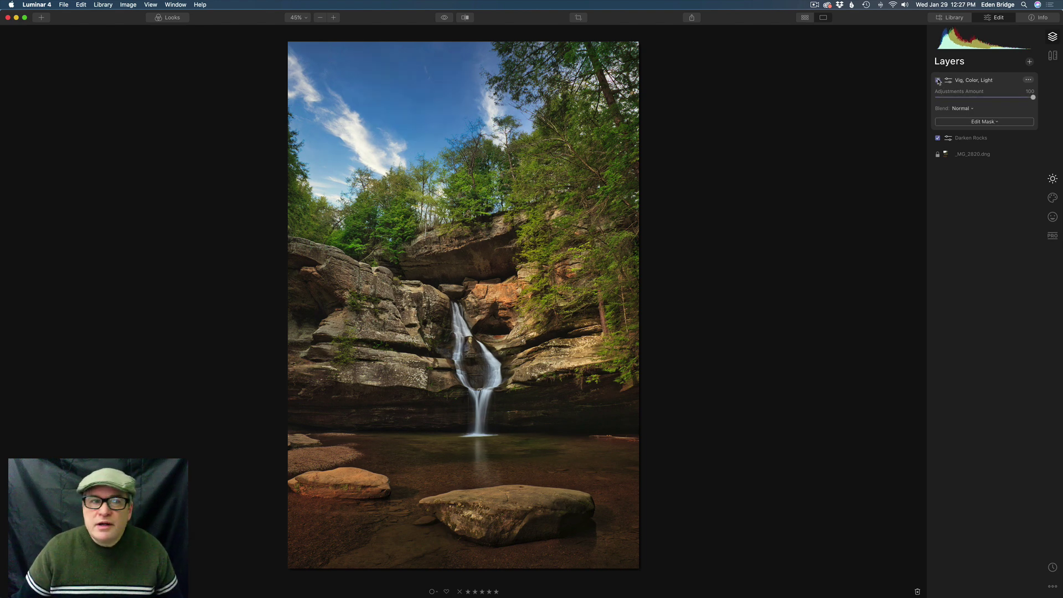
Compare the edited photo with the original using the split before/after view and the quick preview
click(466, 18)
mouse_move(480, 232)
mouse_down()
mouse_move(304, 235)
mouse_move(620, 243)
mouse_move(303, 202)
mouse_move(472, 216)
mouse_up()
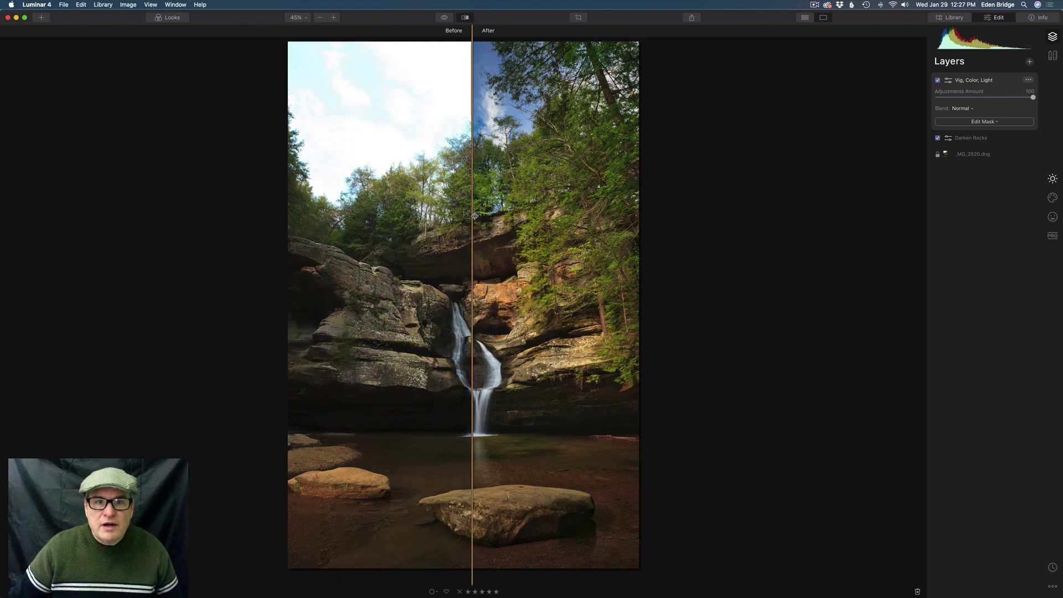
click(465, 17)
click(444, 17)
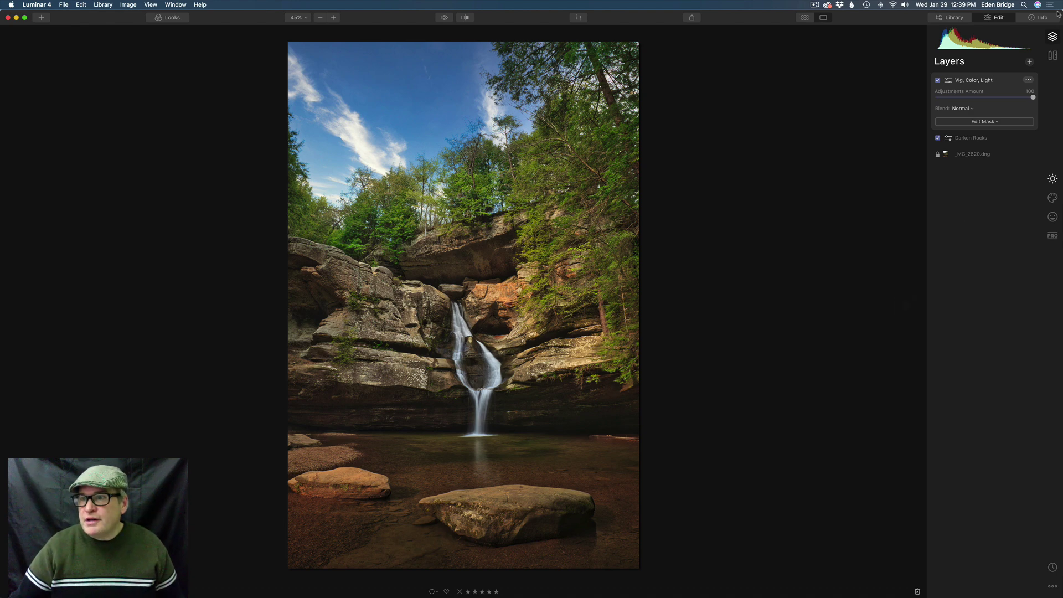
Crop the photo slightly tighter at its original aspect ratio, trimming mostly the left side and top, and apply the crop
click(1055, 56)
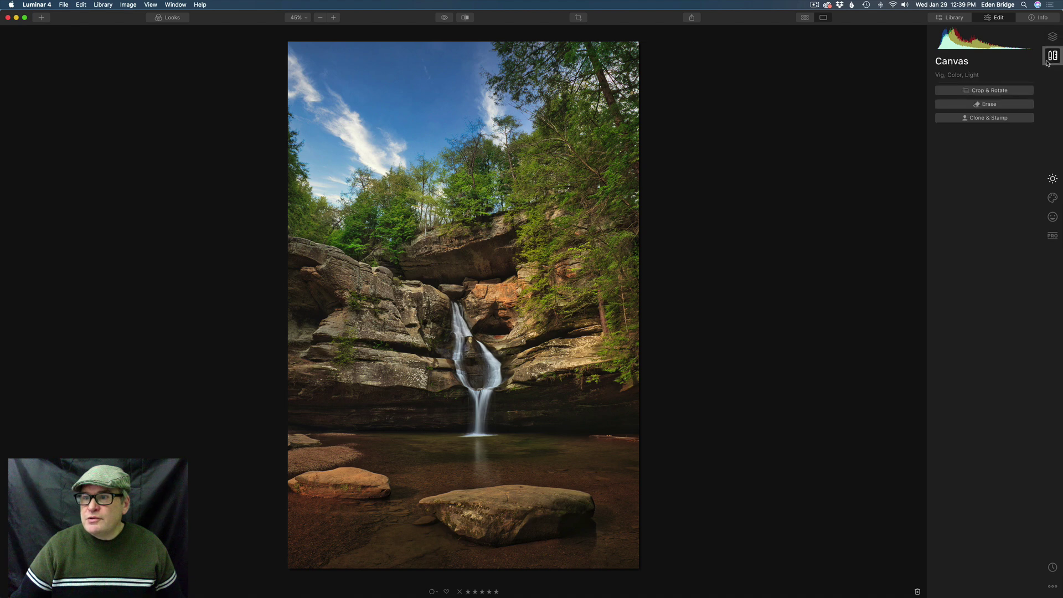
click(992, 92)
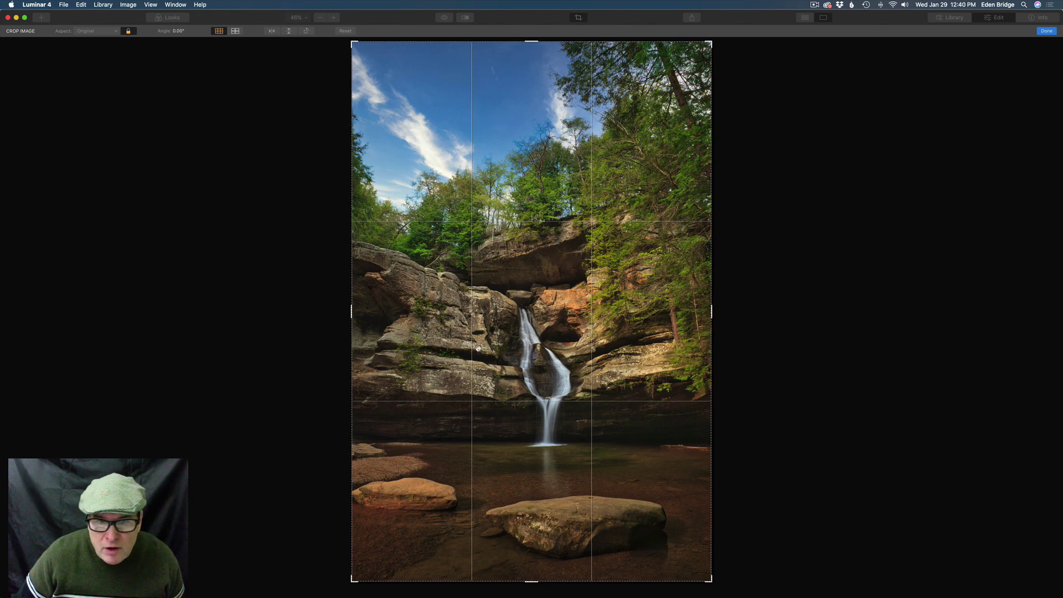
drag(350, 312, 362, 313)
mouse_move(520, 407)
mouse_down()
mouse_move(518, 381)
mouse_move(523, 392)
mouse_up()
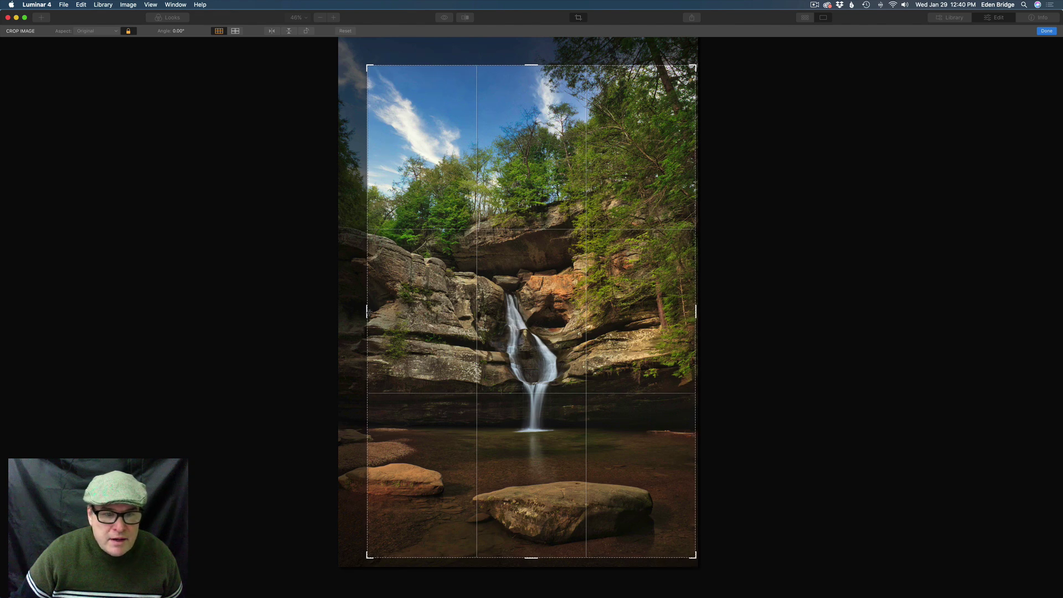
drag(367, 313, 362, 312)
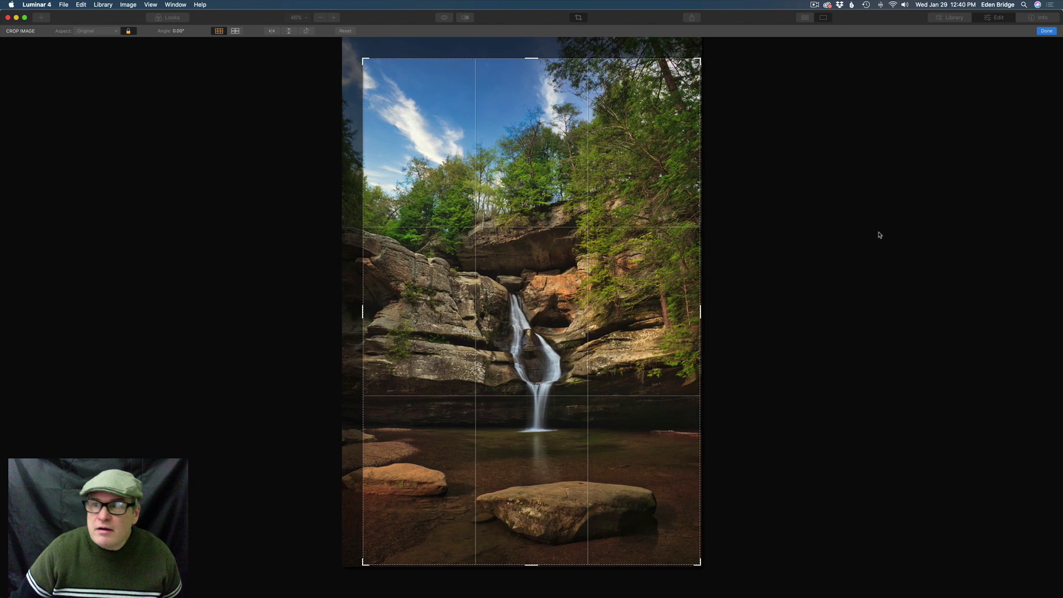
click(1047, 31)
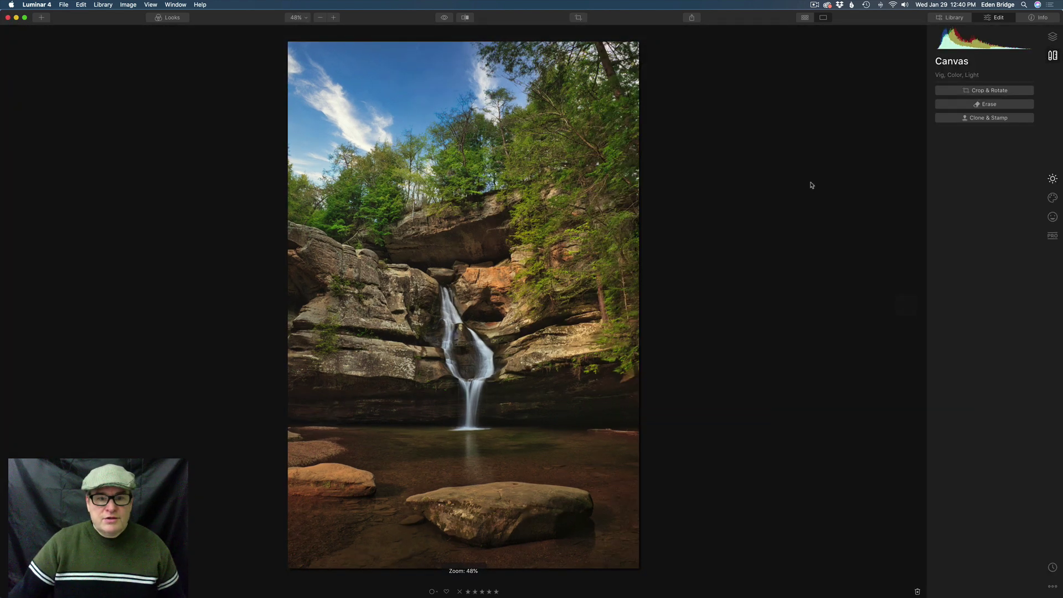